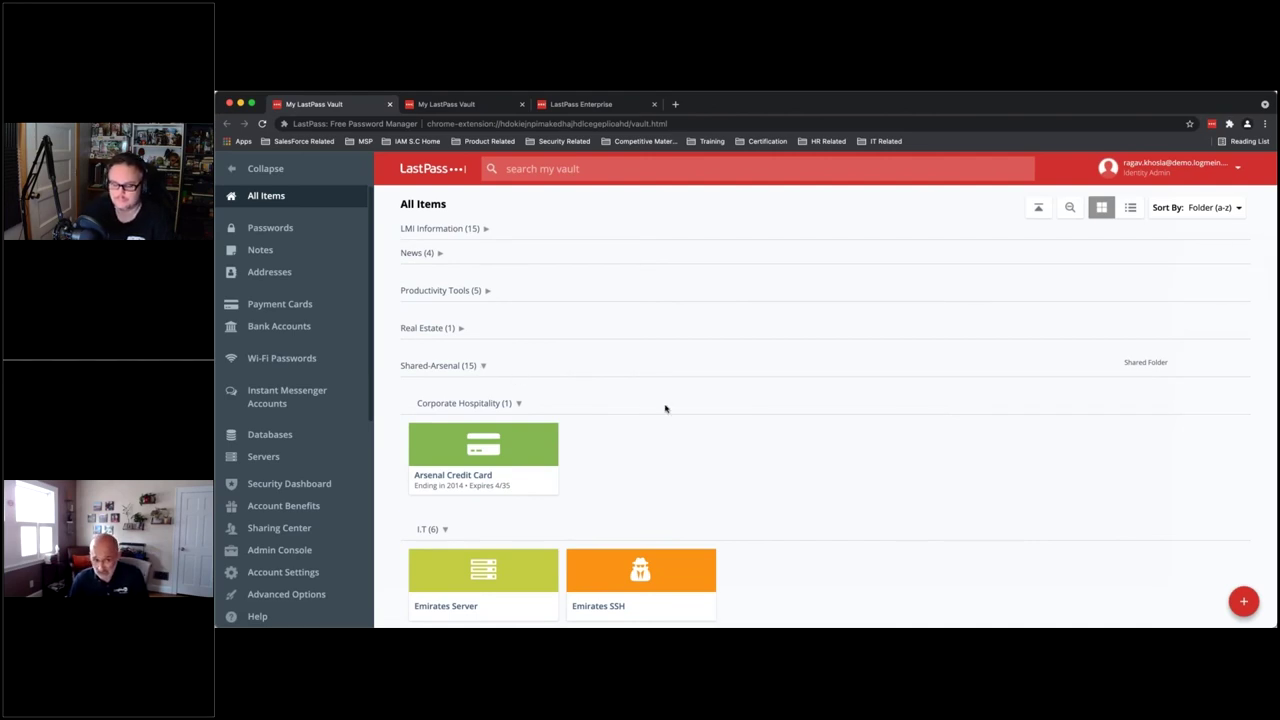
# Step: Open the Instagram entry in Shared-Arsenal's Sales & Marketing folder, fill in the one-time passcode's secret key, and discard the edit
pyautogui.scroll(-1, 485, 337)
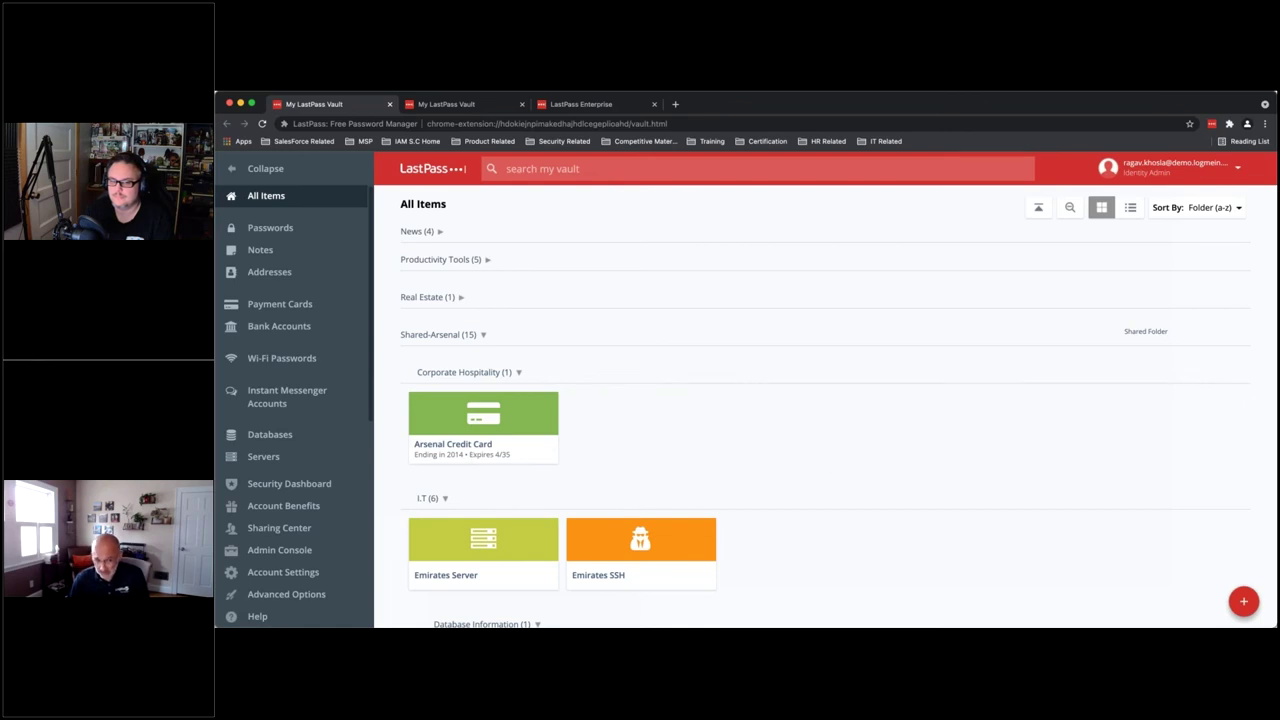
pyautogui.scroll(-10, 828, 460)
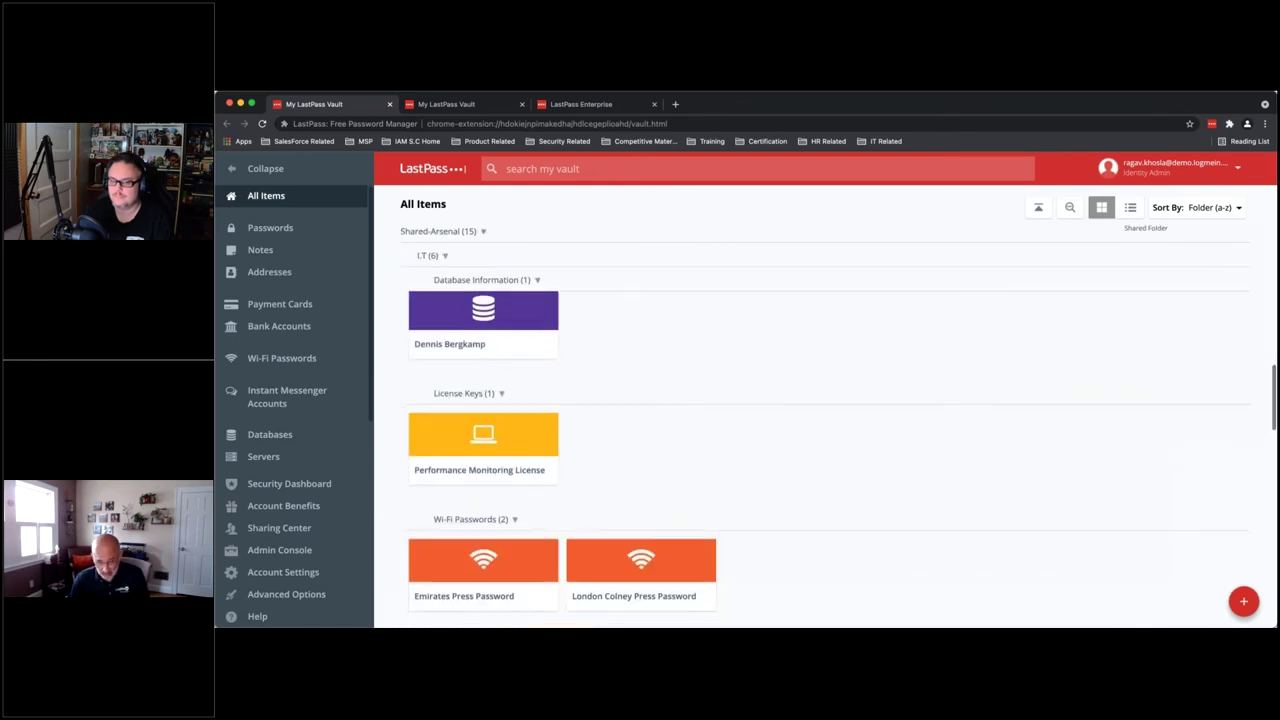
pyautogui.scroll(-6, 828, 460)
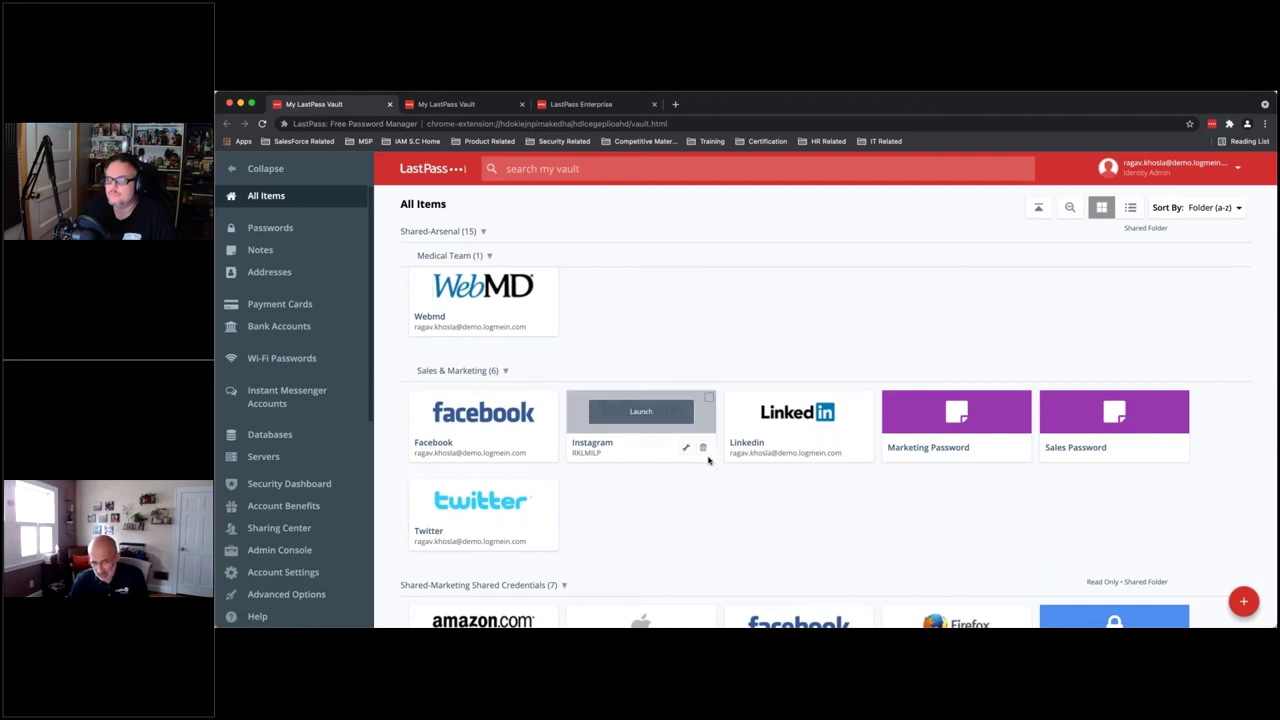
pyautogui.click(685, 447)
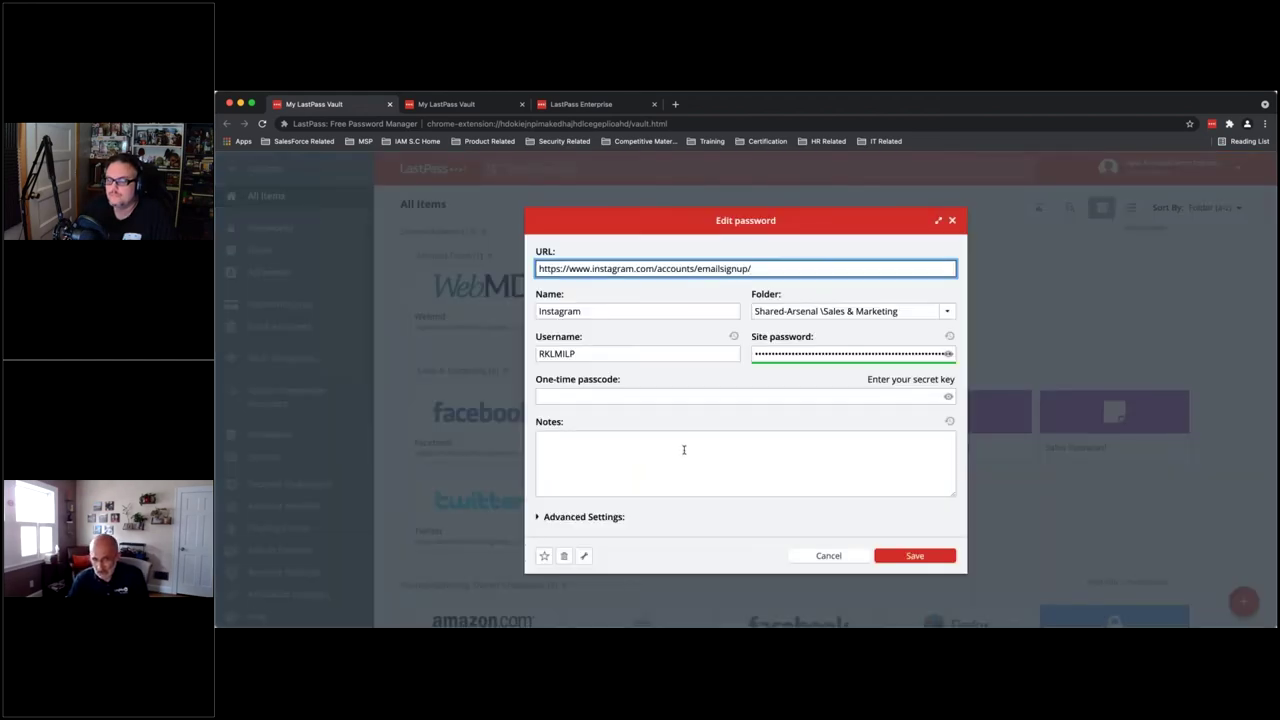
pyautogui.click(781, 350)
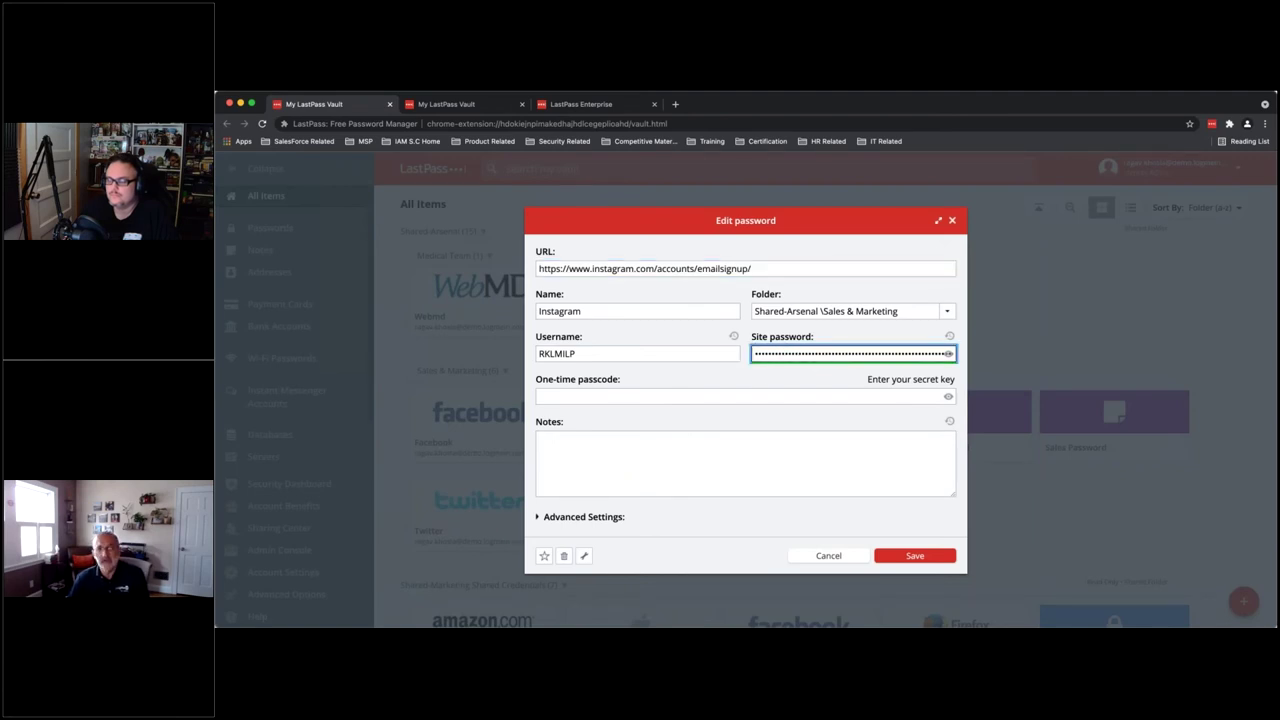
pyautogui.click(753, 396)
pyautogui.write('•••••')
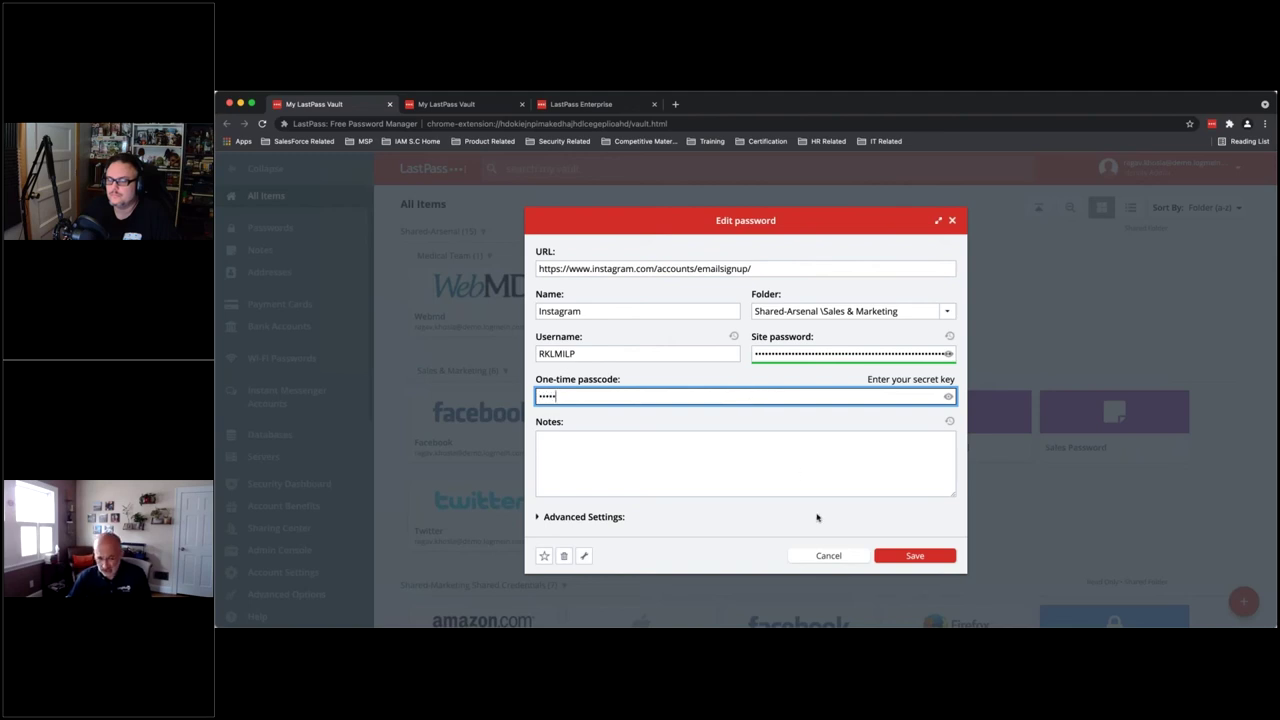
pyautogui.click(838, 556)
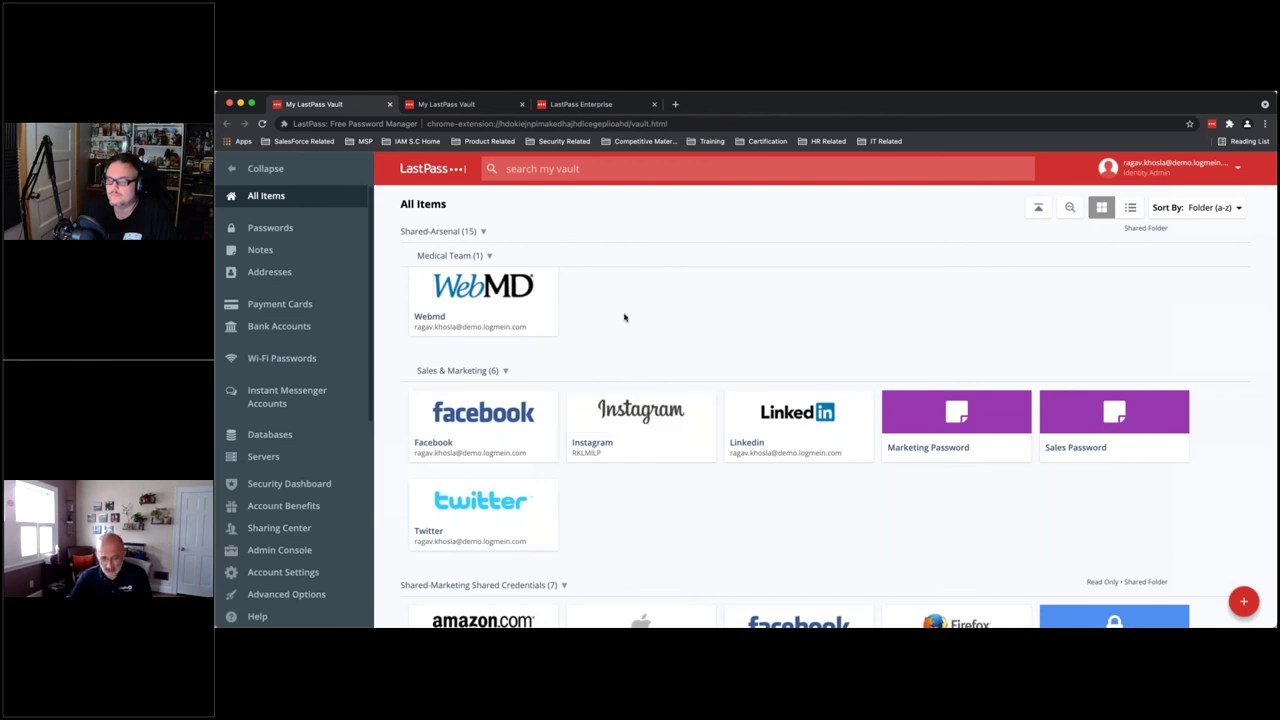
# Step: Review the member permissions of the Shared-Arsenal folder and open User B's item access settings
pyautogui.click(483, 231)
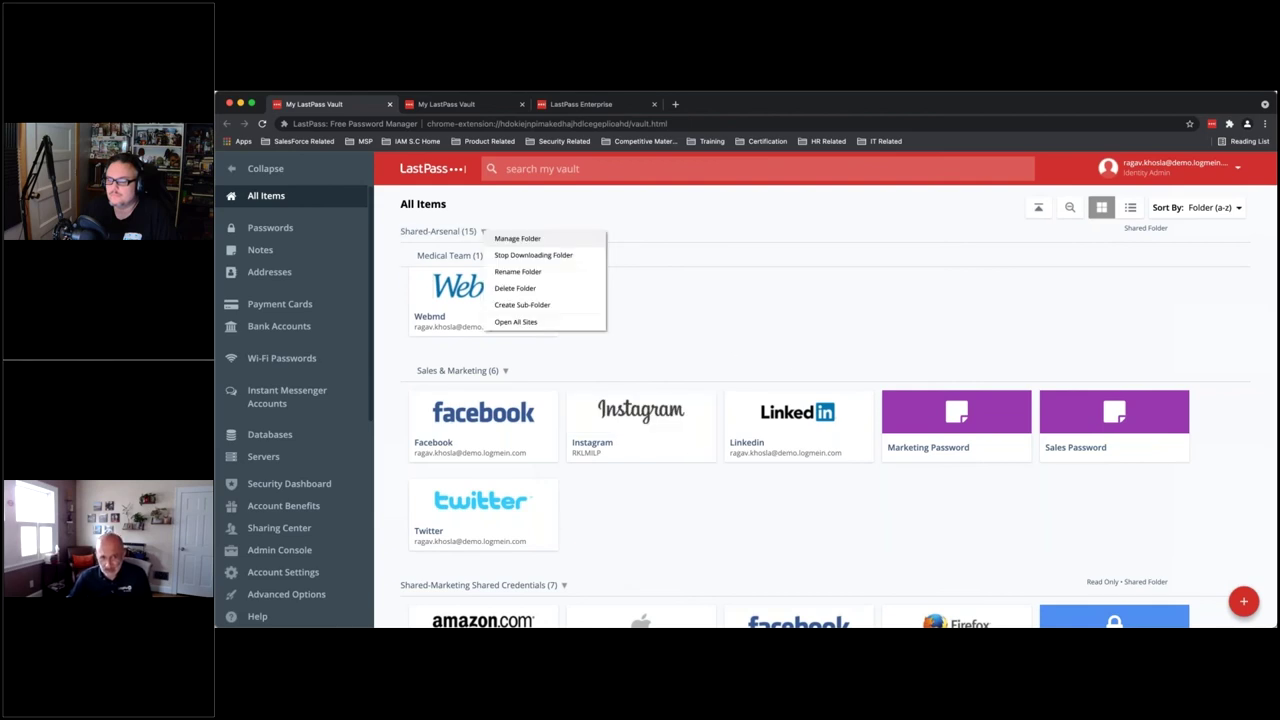
pyautogui.click(518, 239)
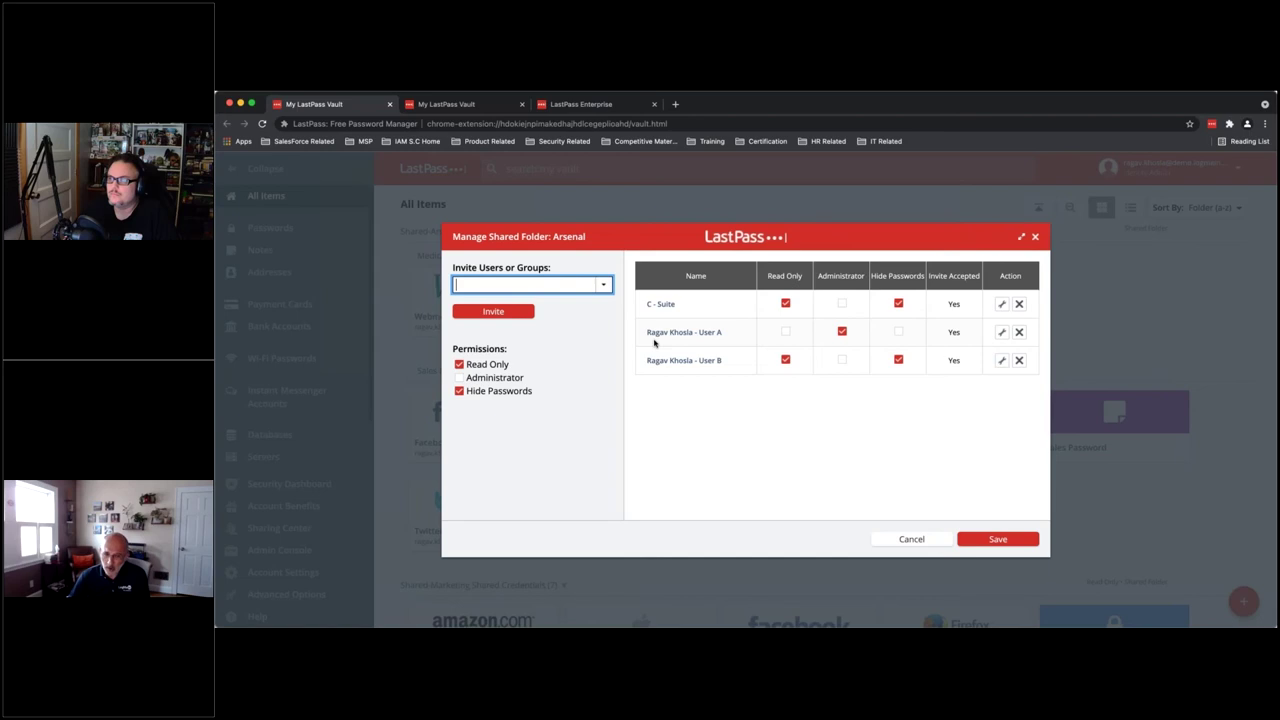
pyautogui.moveTo(646, 332); pyautogui.dragTo(728, 338)
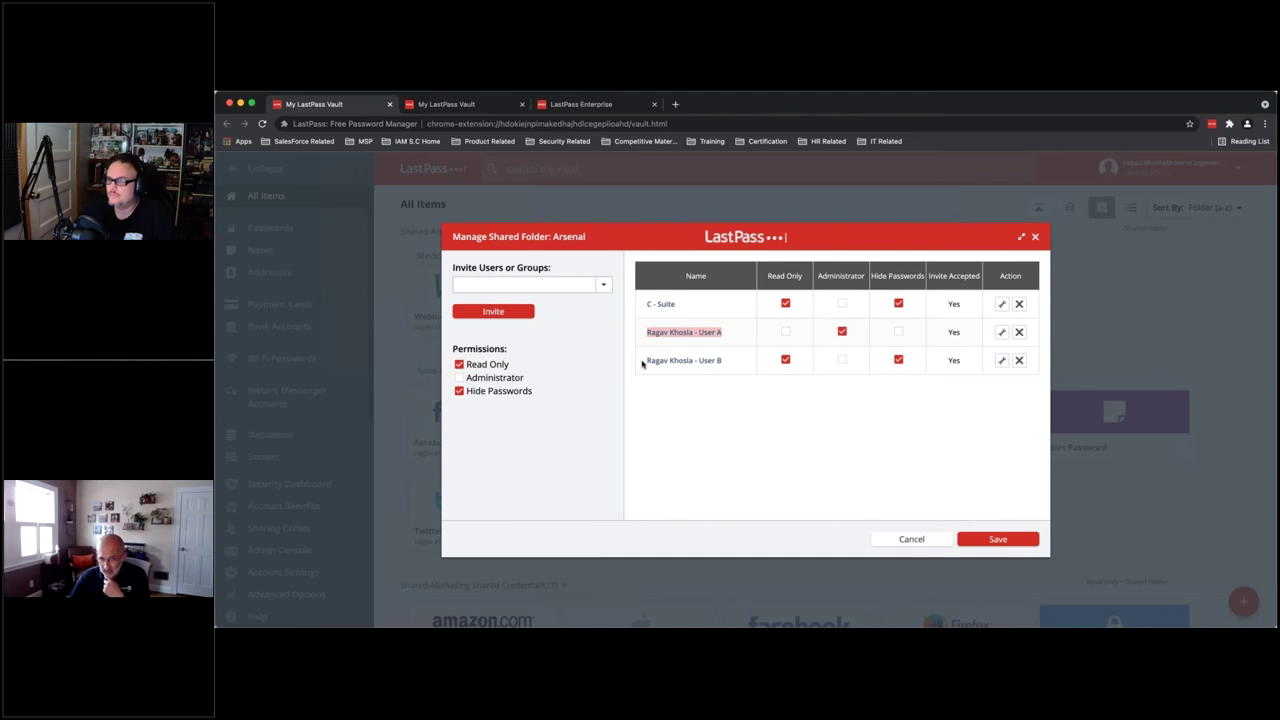
pyautogui.moveTo(646, 361); pyautogui.dragTo(722, 361)
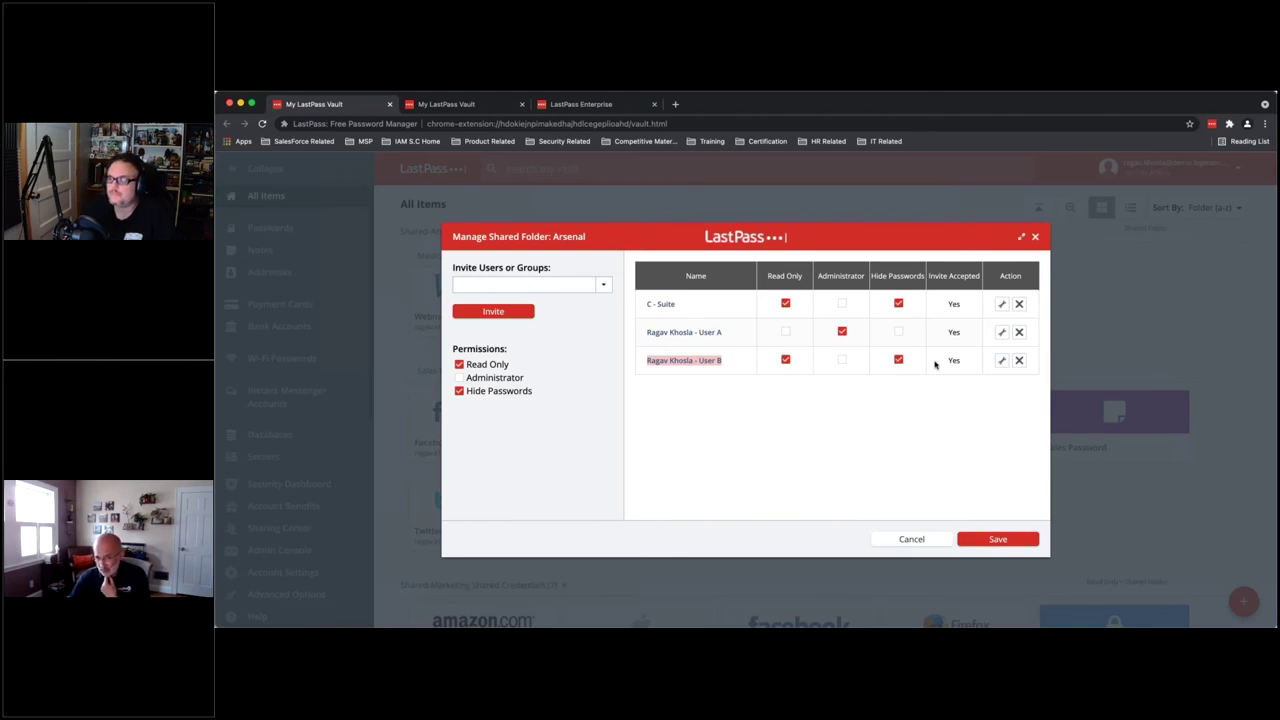
pyautogui.click(1001, 360)
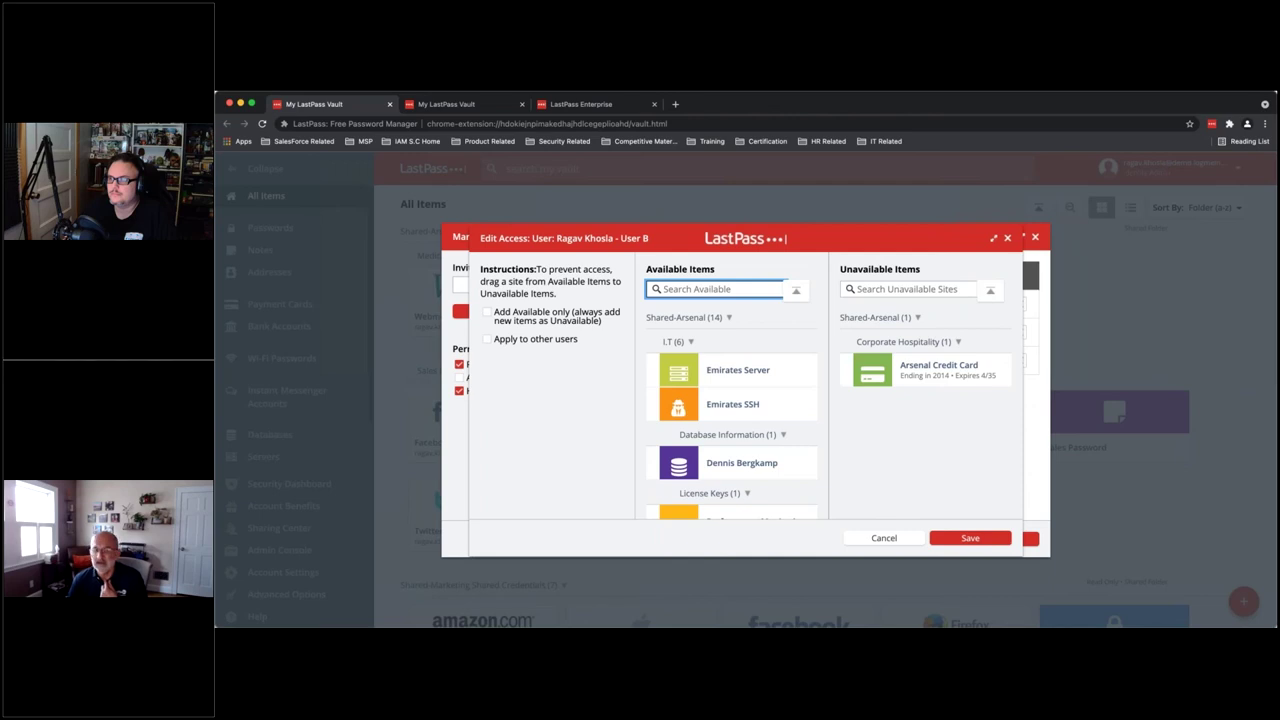
# Step: Switch to Firefox to inspect the shared Instagram entry in User B's vault, and close the folder access settings in Chrome without saving
pyautogui.press('super+Tab')
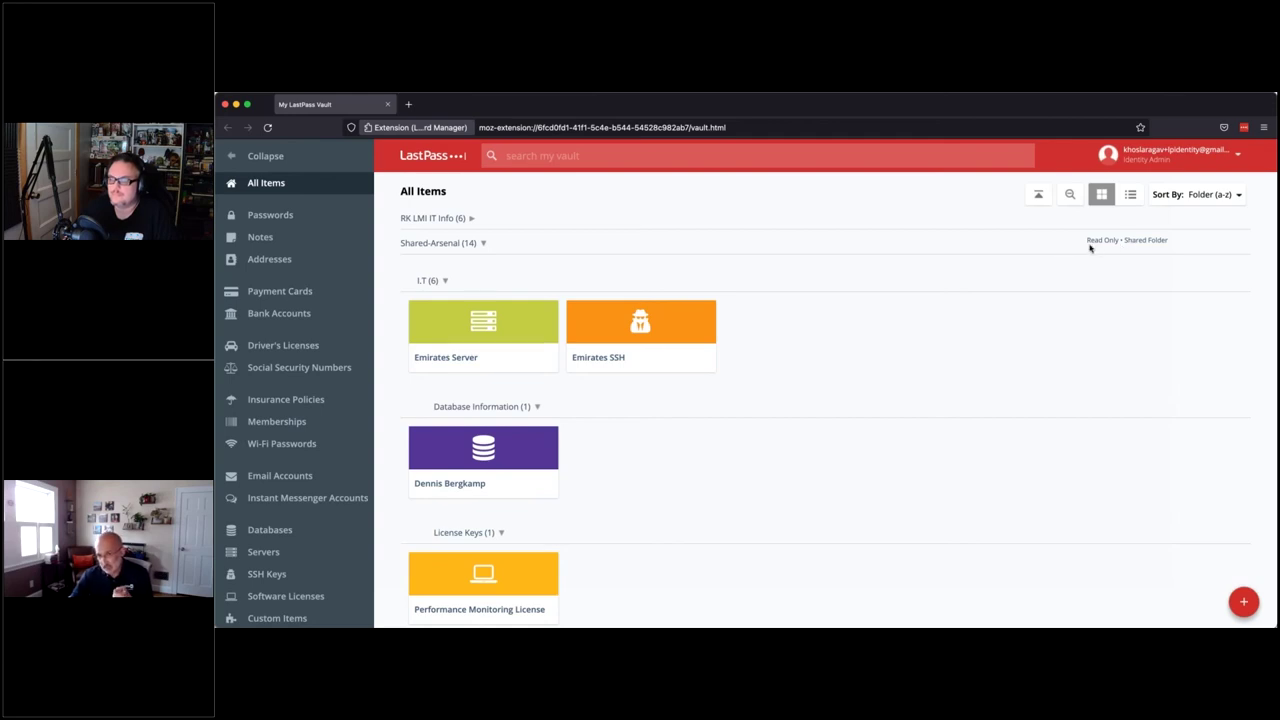
pyautogui.scroll(-10, 986, 433)
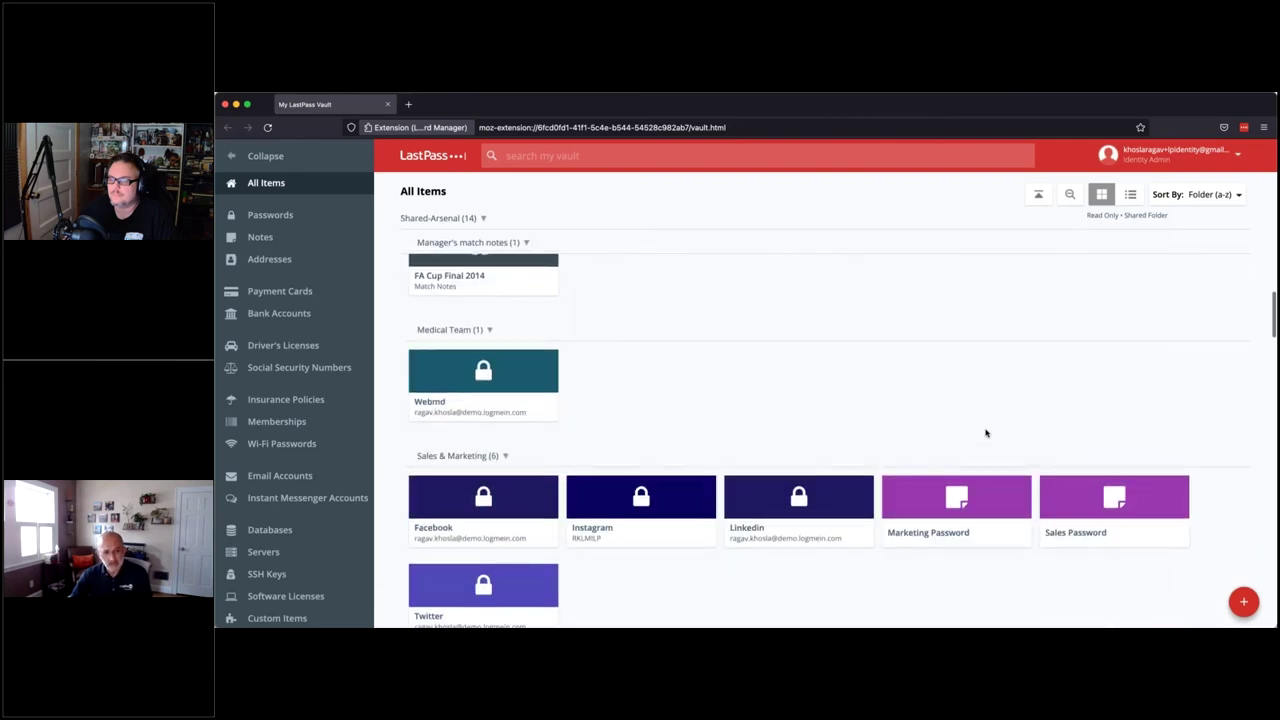
pyautogui.scroll(-1, 986, 433)
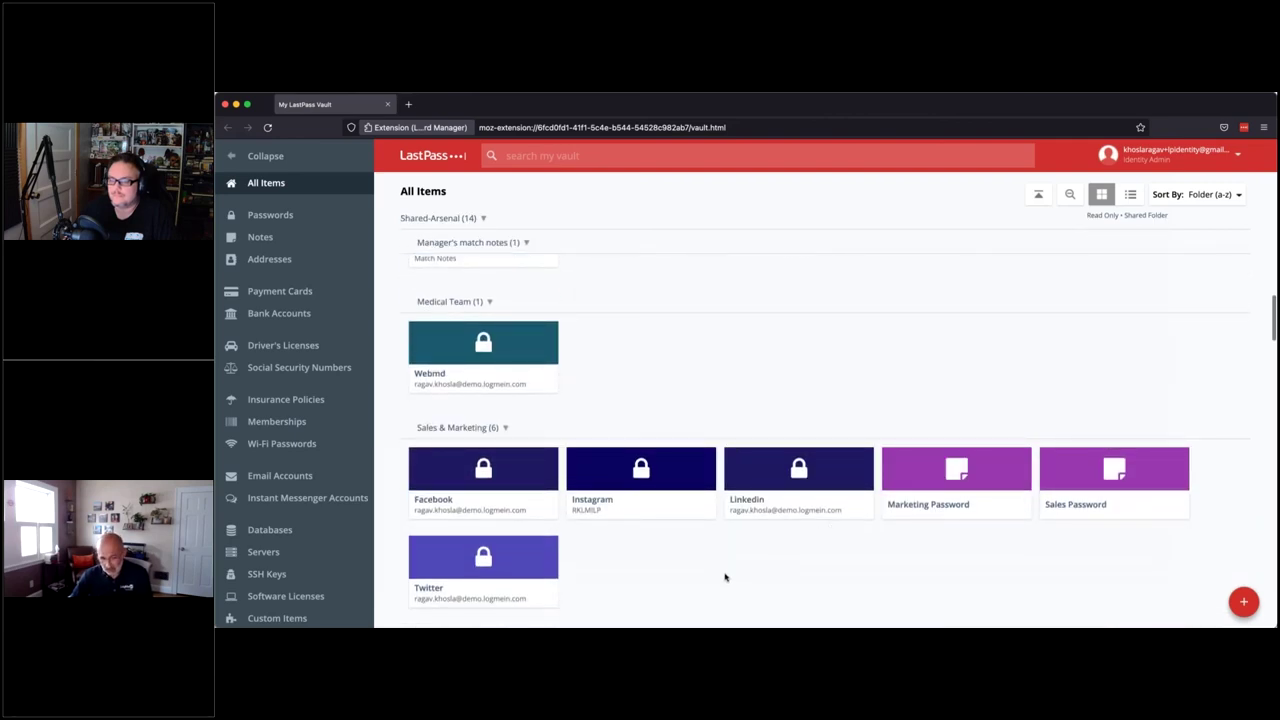
pyautogui.scroll(-3, 725, 577)
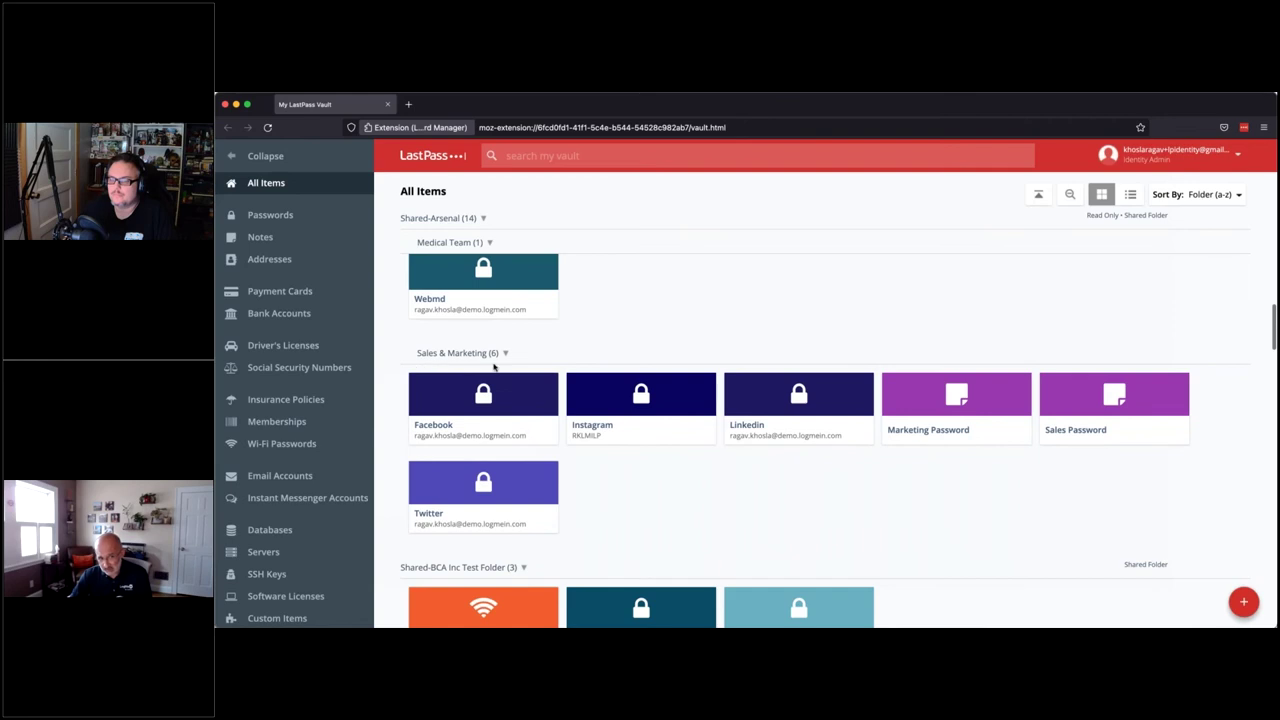
pyautogui.click(685, 430)
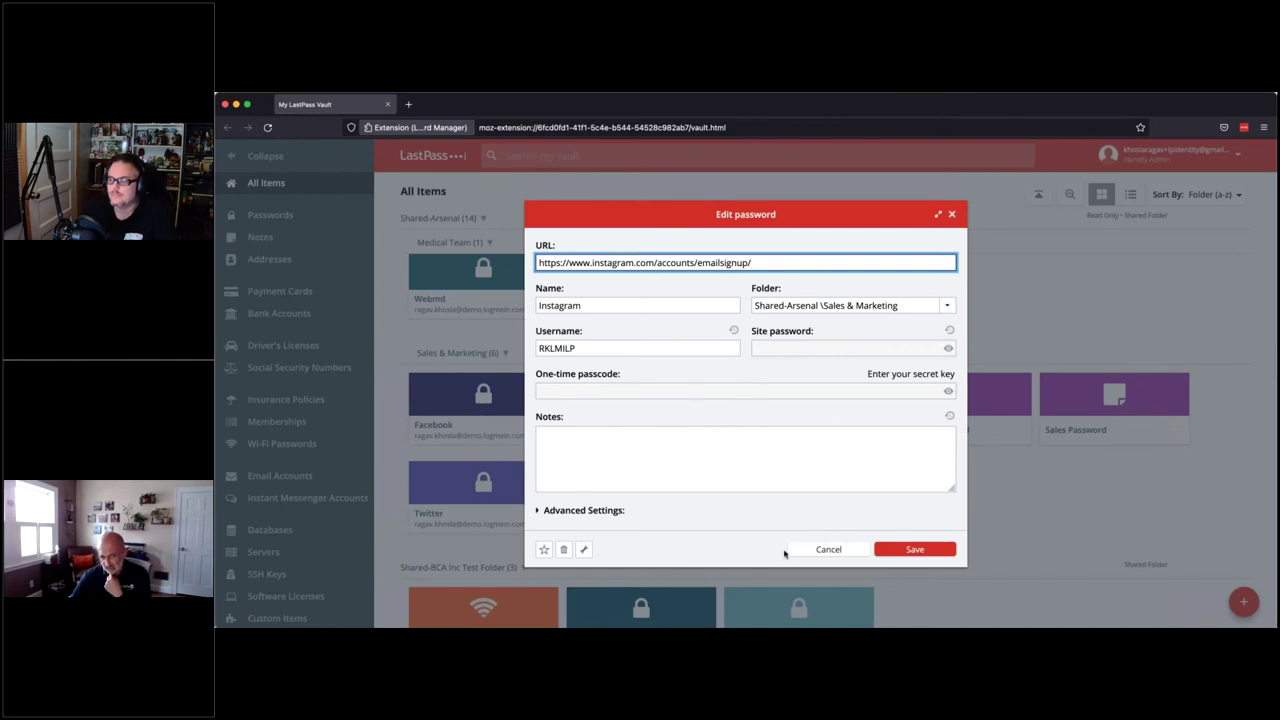
pyautogui.click(826, 549)
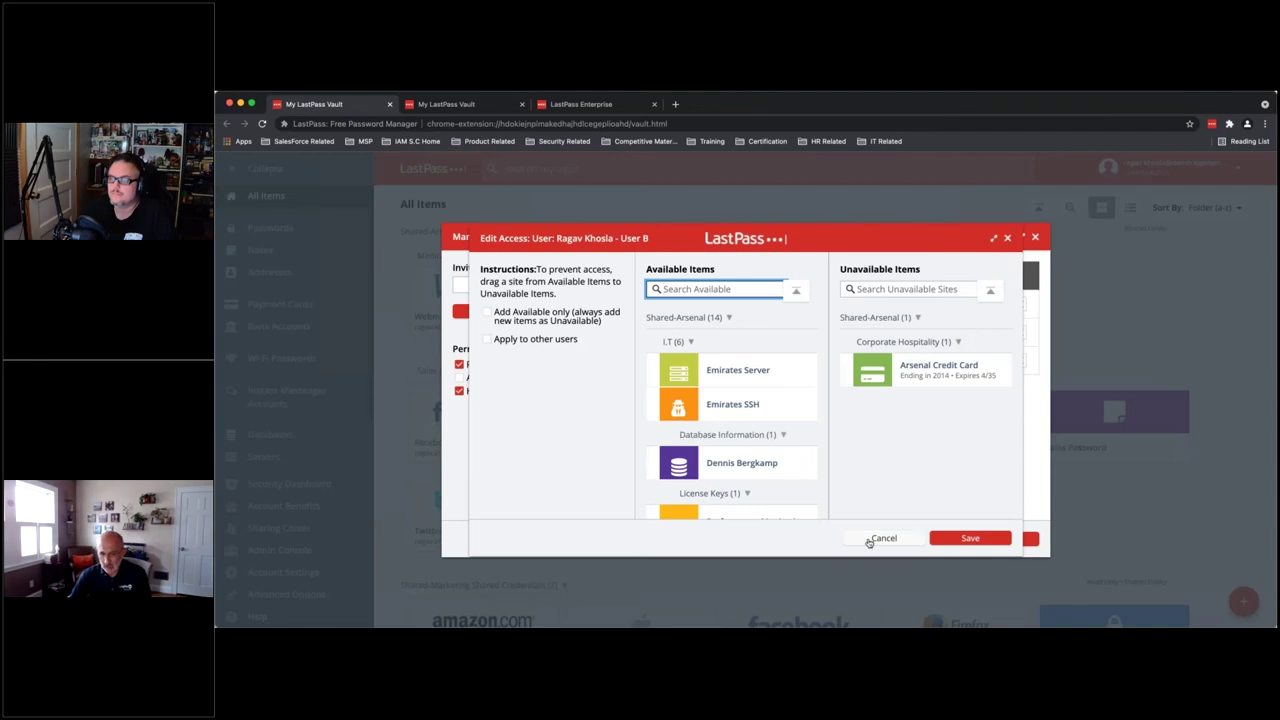
pyautogui.click(884, 538)
pyautogui.click(908, 537)
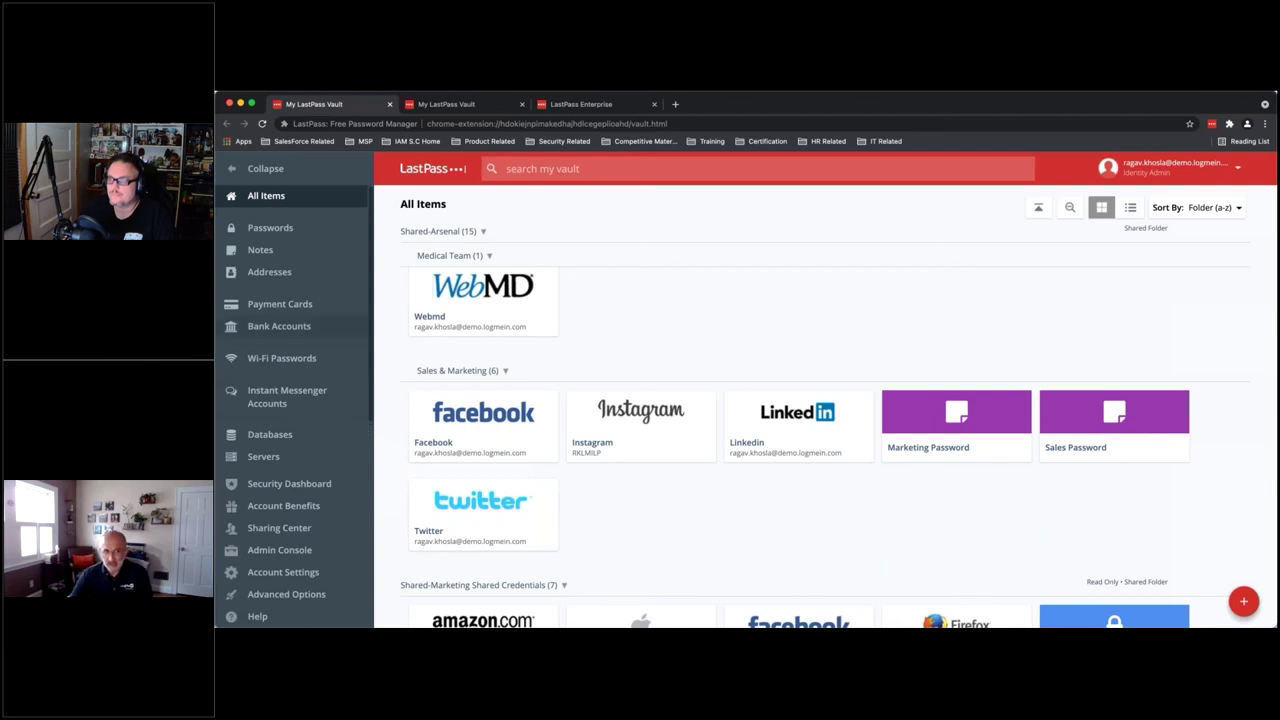
# Step: Check the vault's Security Dashboard and view the list of at-risk passwords
pyautogui.click(453, 105)
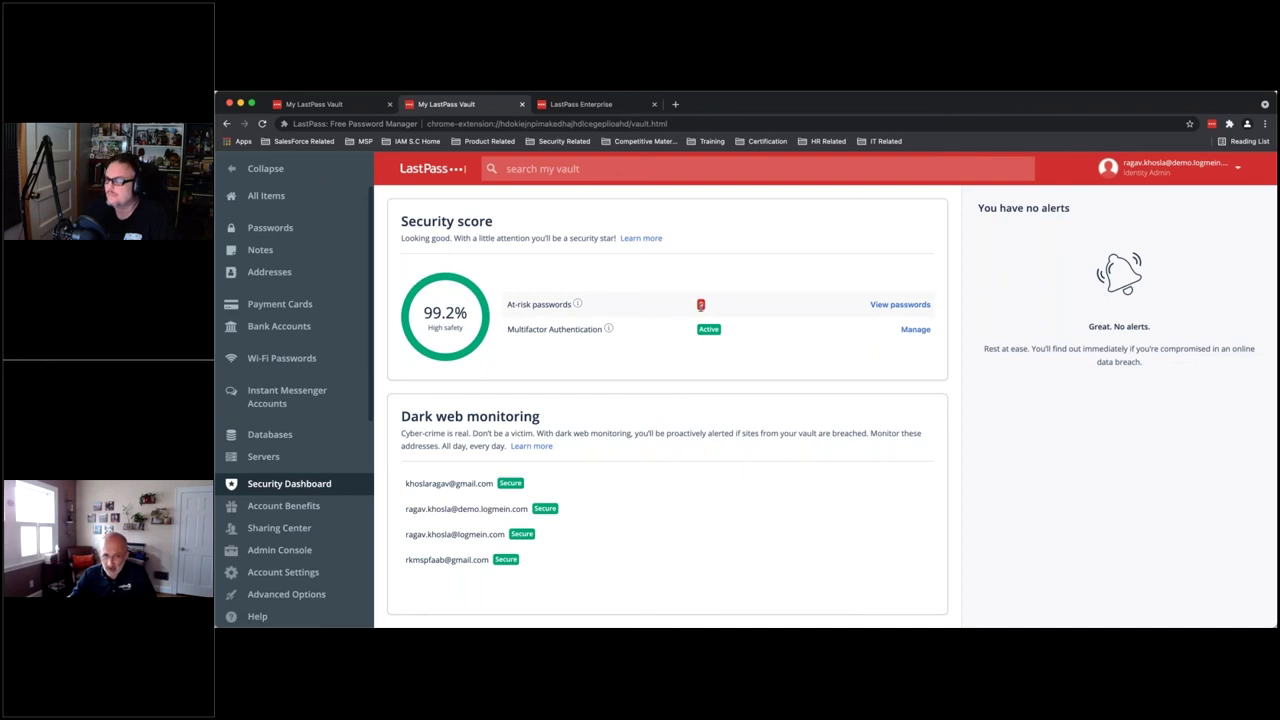
pyautogui.click(886, 305)
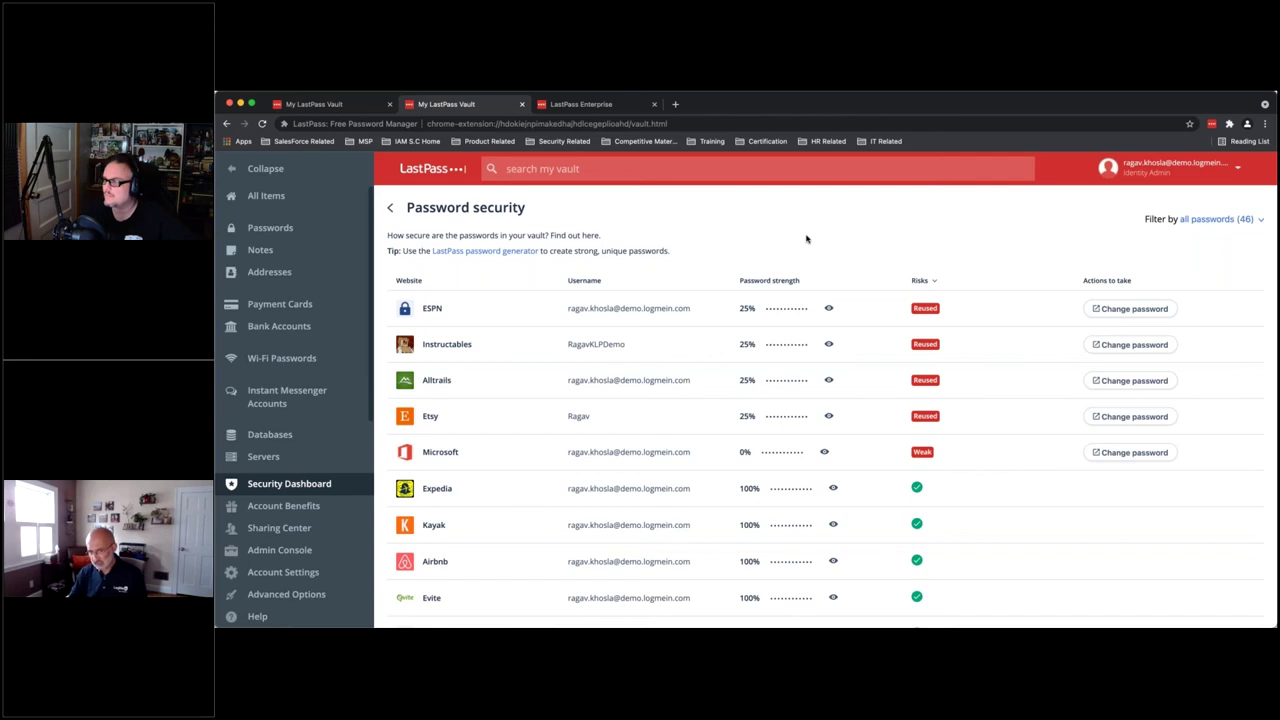
pyautogui.moveTo(920, 309)
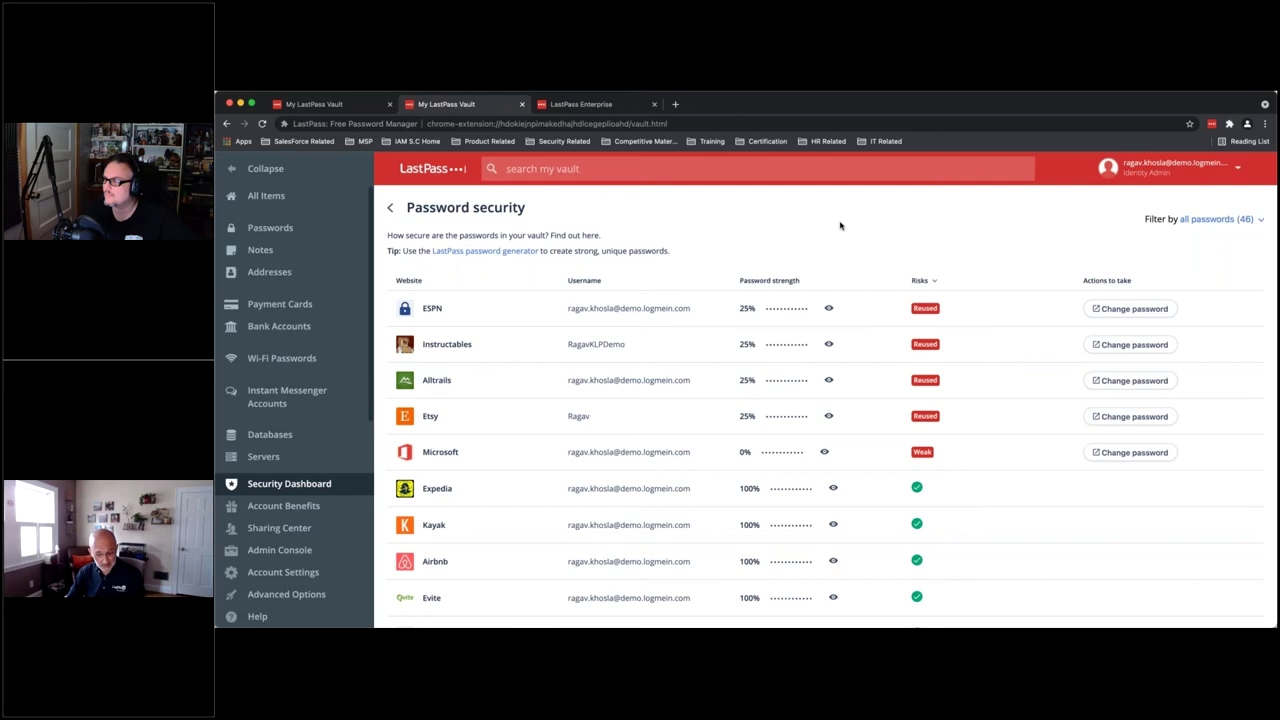
# Step: In the admin console's security report, examine users affected by more than 3 duplicate password sites and compare with User A's vault password risks
pyautogui.click(598, 106)
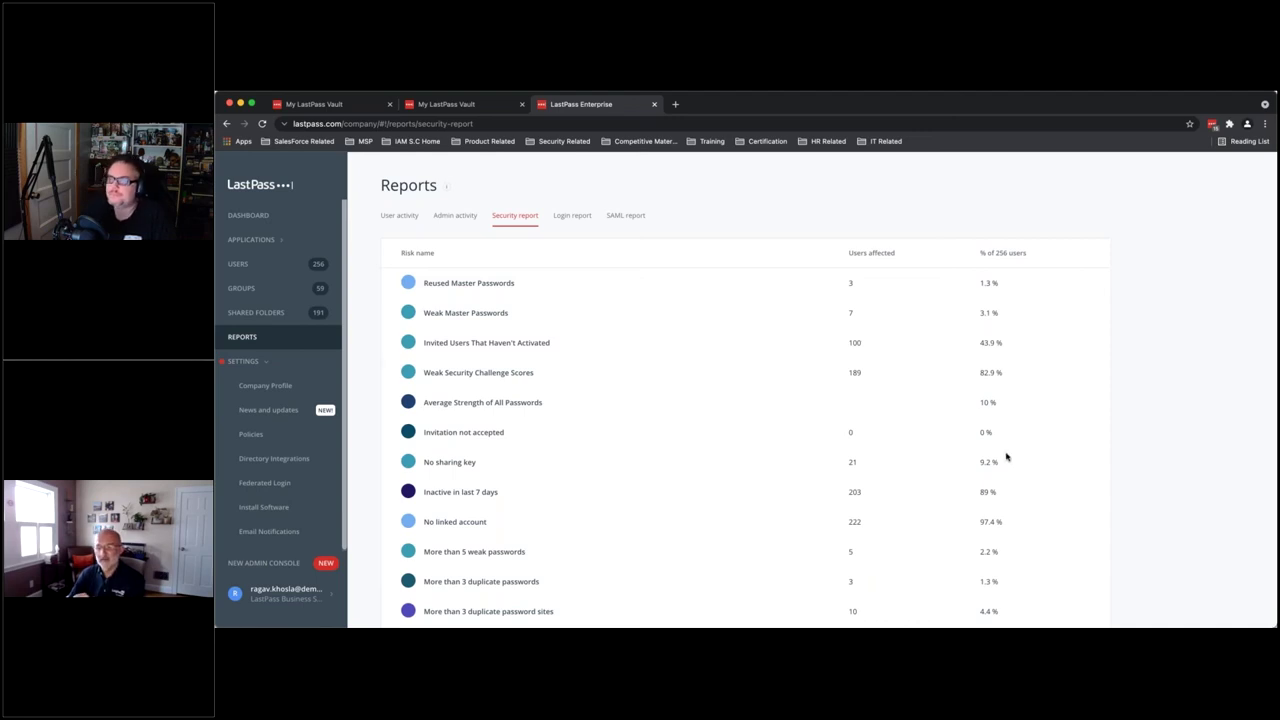
pyautogui.scroll(-1, 751, 234)
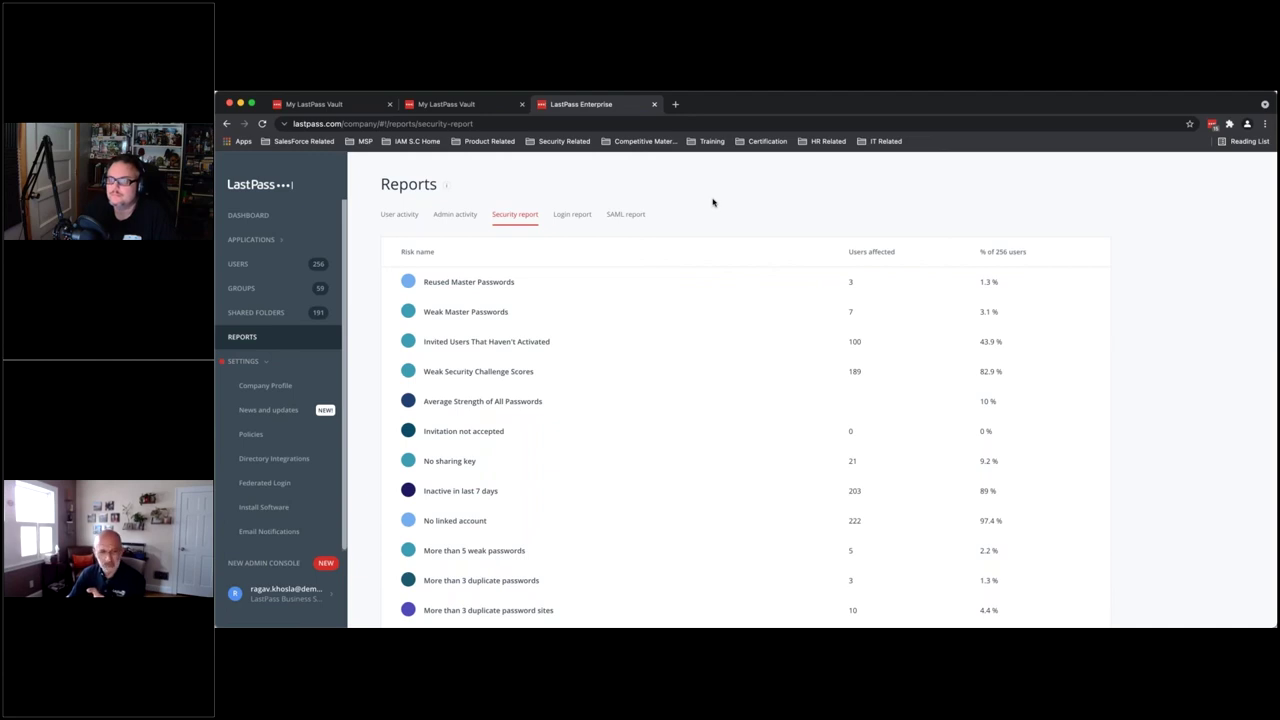
pyautogui.click(458, 612)
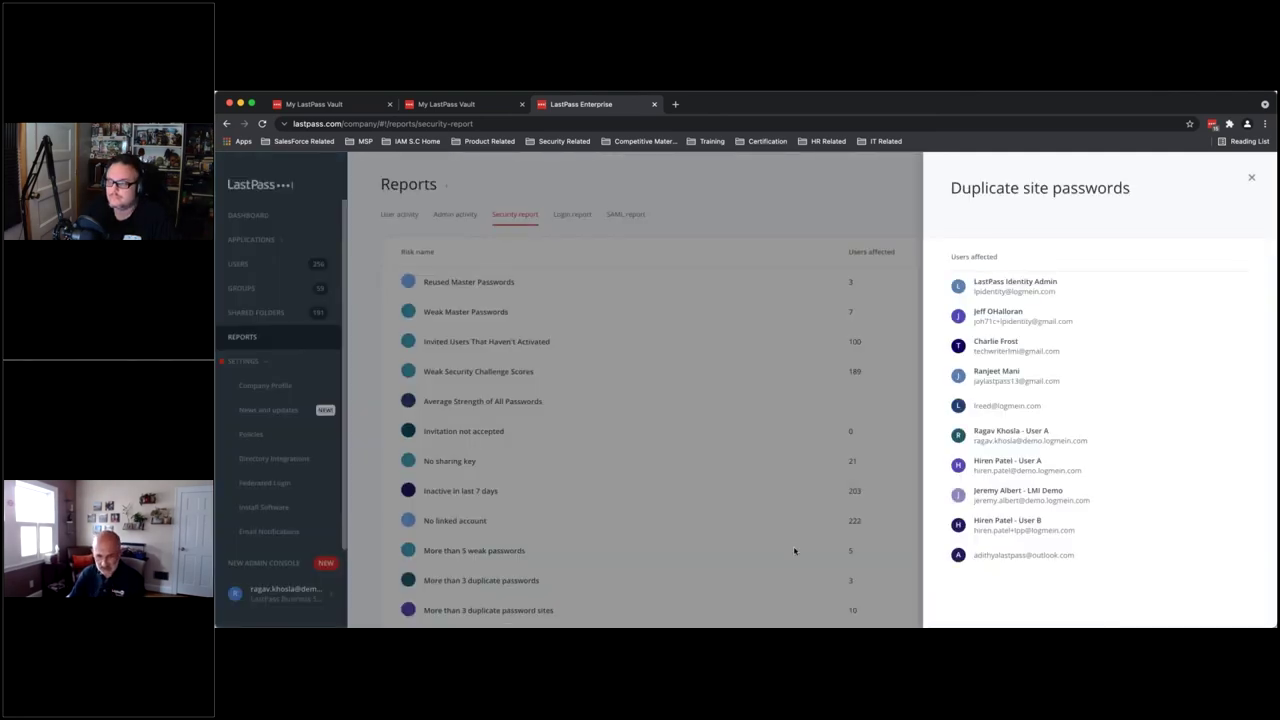
pyautogui.moveTo(1092, 444); pyautogui.dragTo(972, 428)
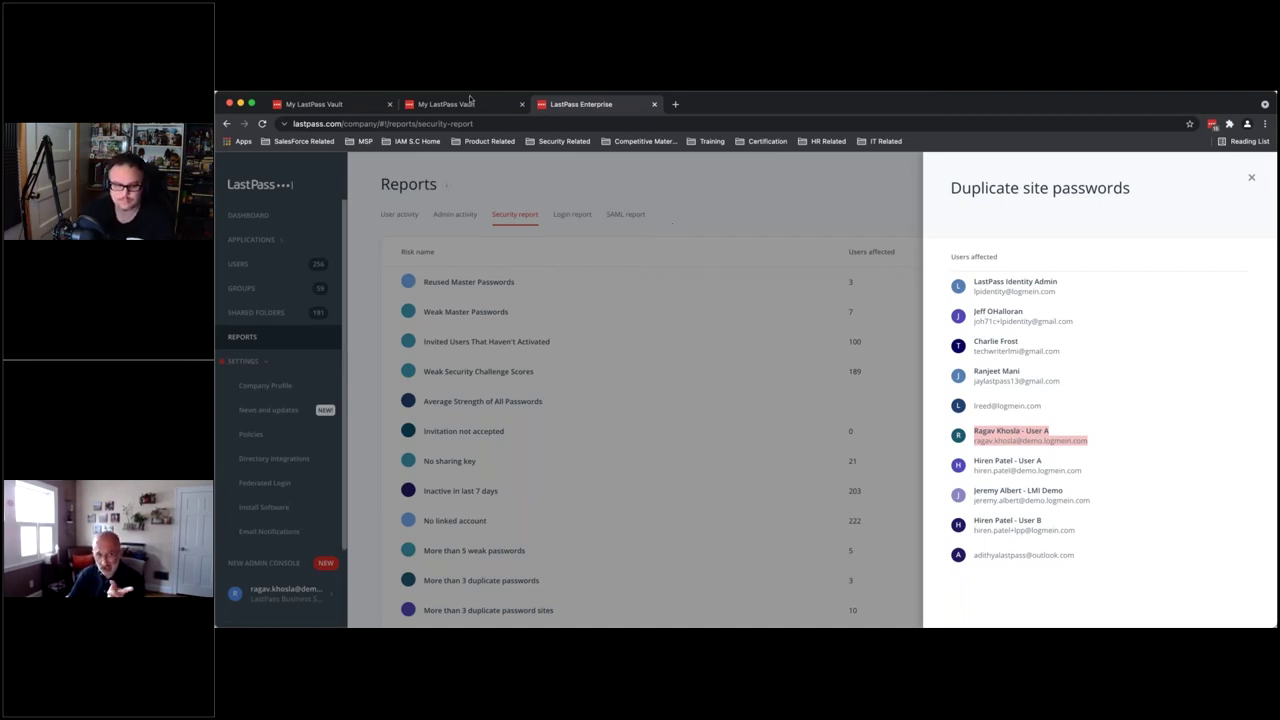
pyautogui.click(470, 101)
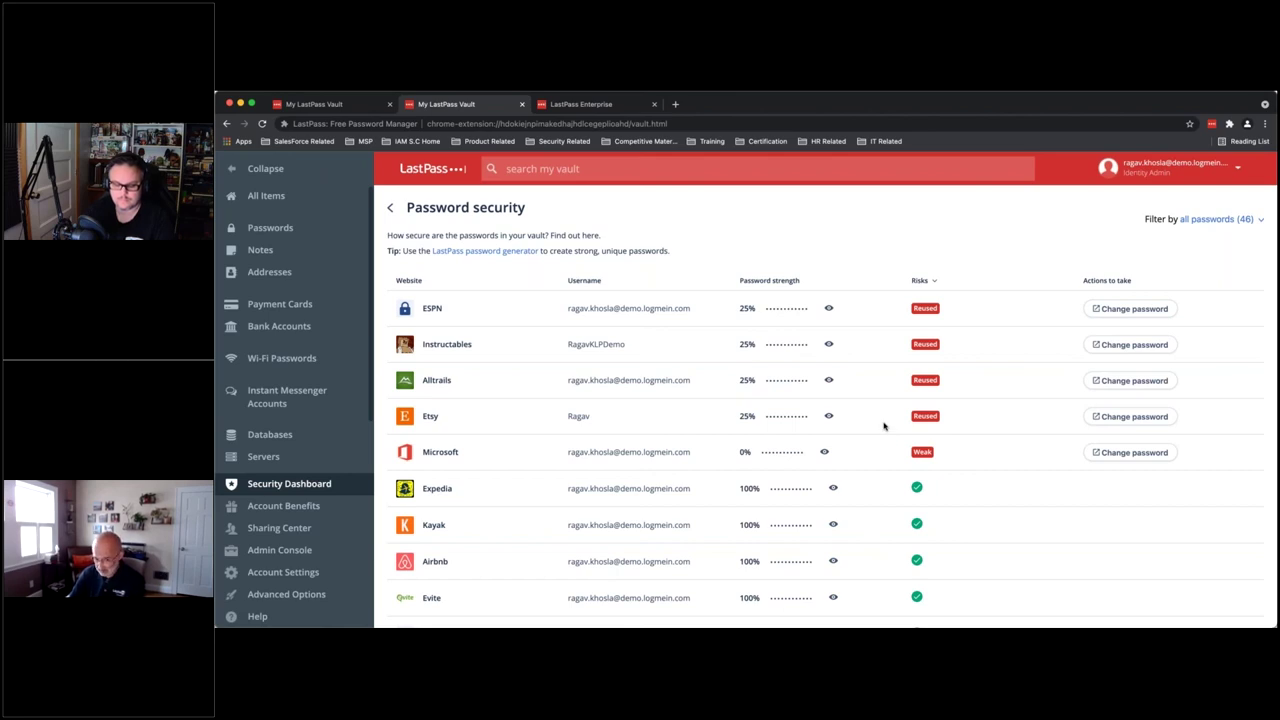
pyautogui.click(600, 105)
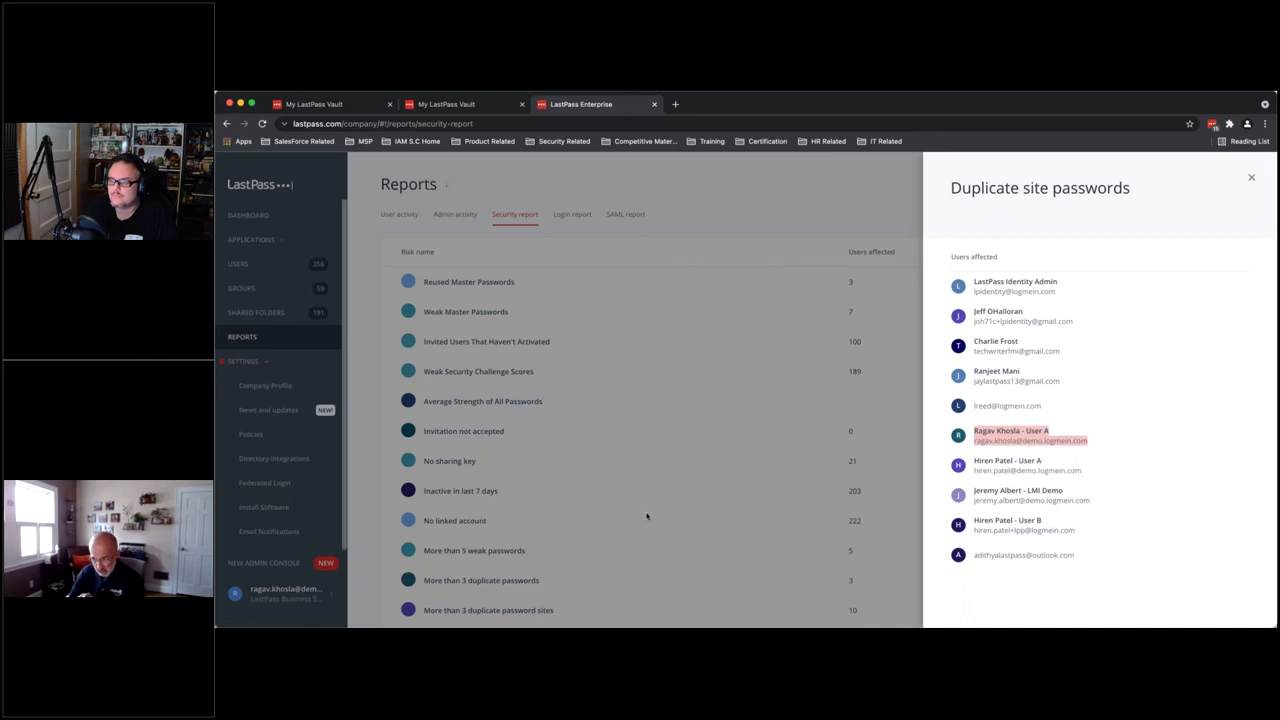
pyautogui.click(1253, 180)
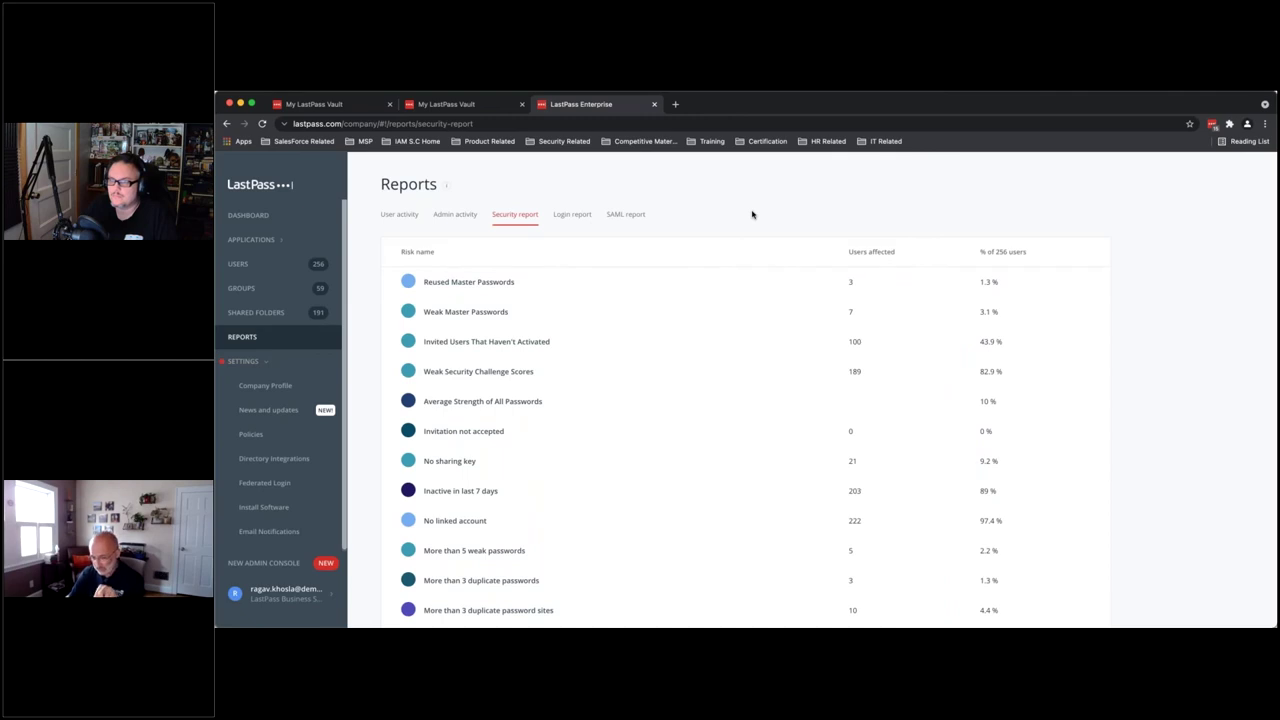
# Step: Search the user activity report by a user's first name and view the available date ranges
pyautogui.click(400, 215)
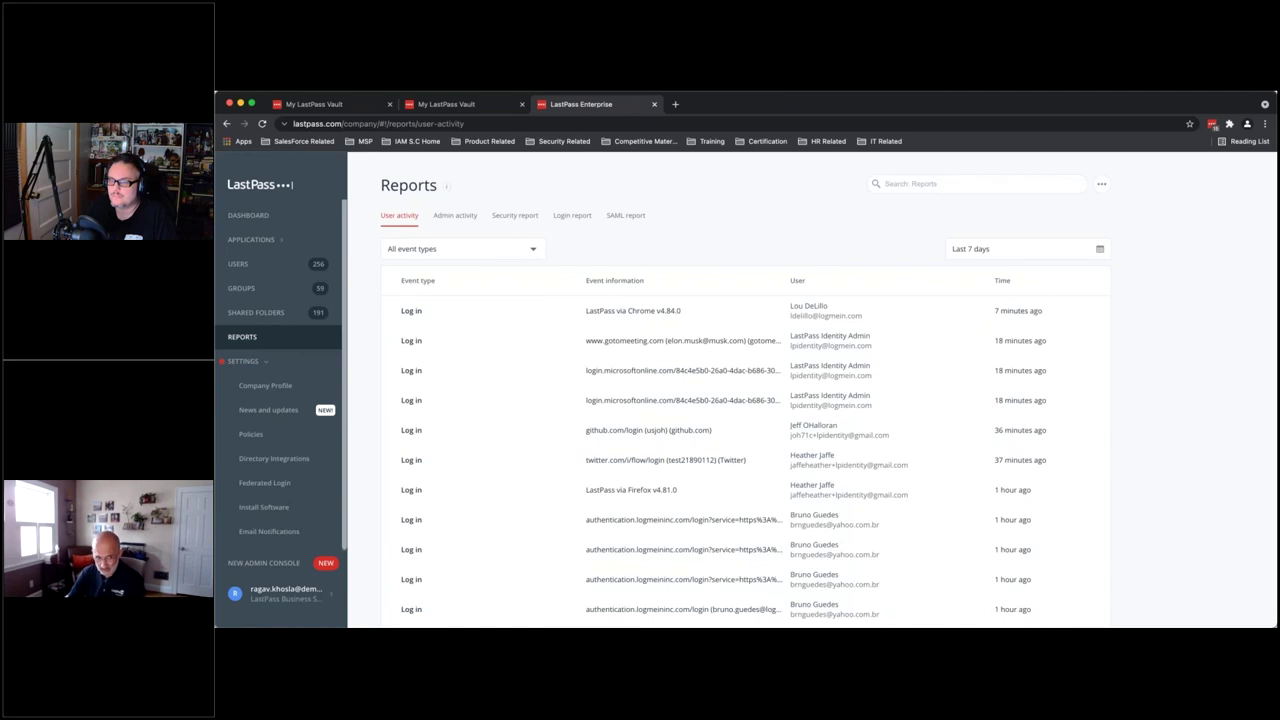
pyautogui.click(917, 185)
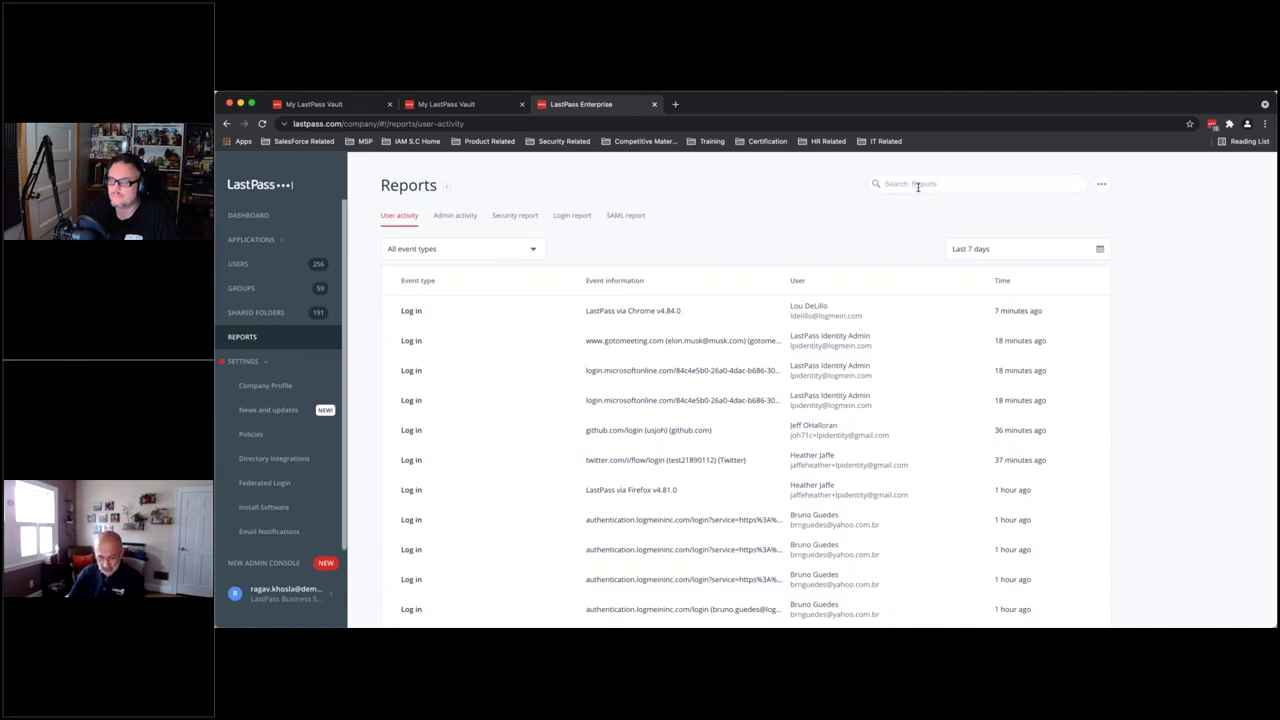
pyautogui.write('ragav')
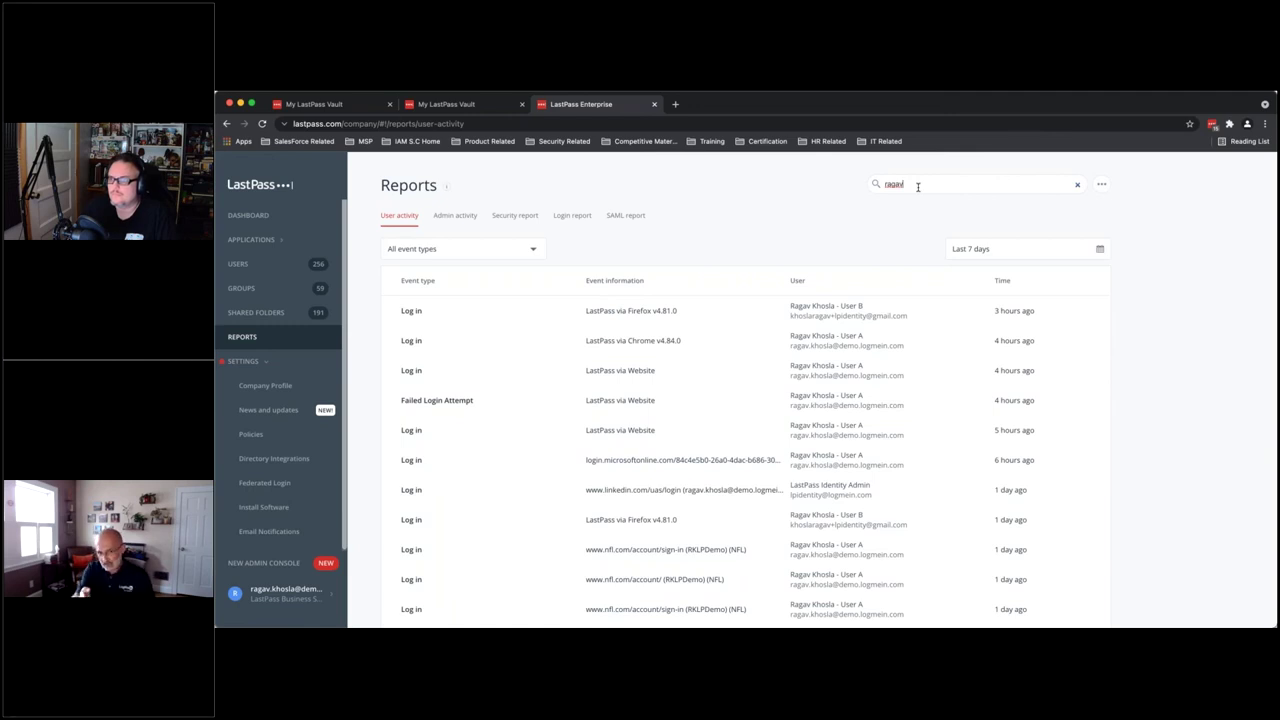
pyautogui.click(1098, 249)
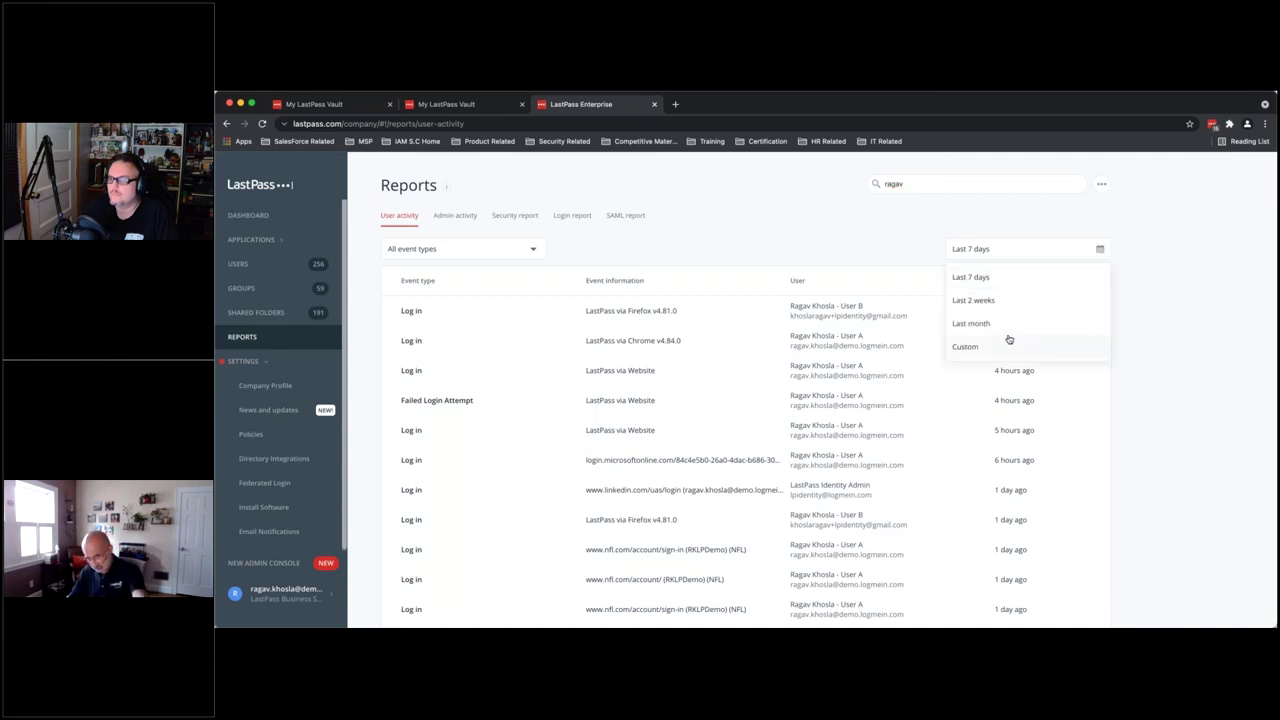
# Step: Search the user activity report for linkedin events
pyautogui.doubleClick(893, 184)
pyautogui.write('ink')
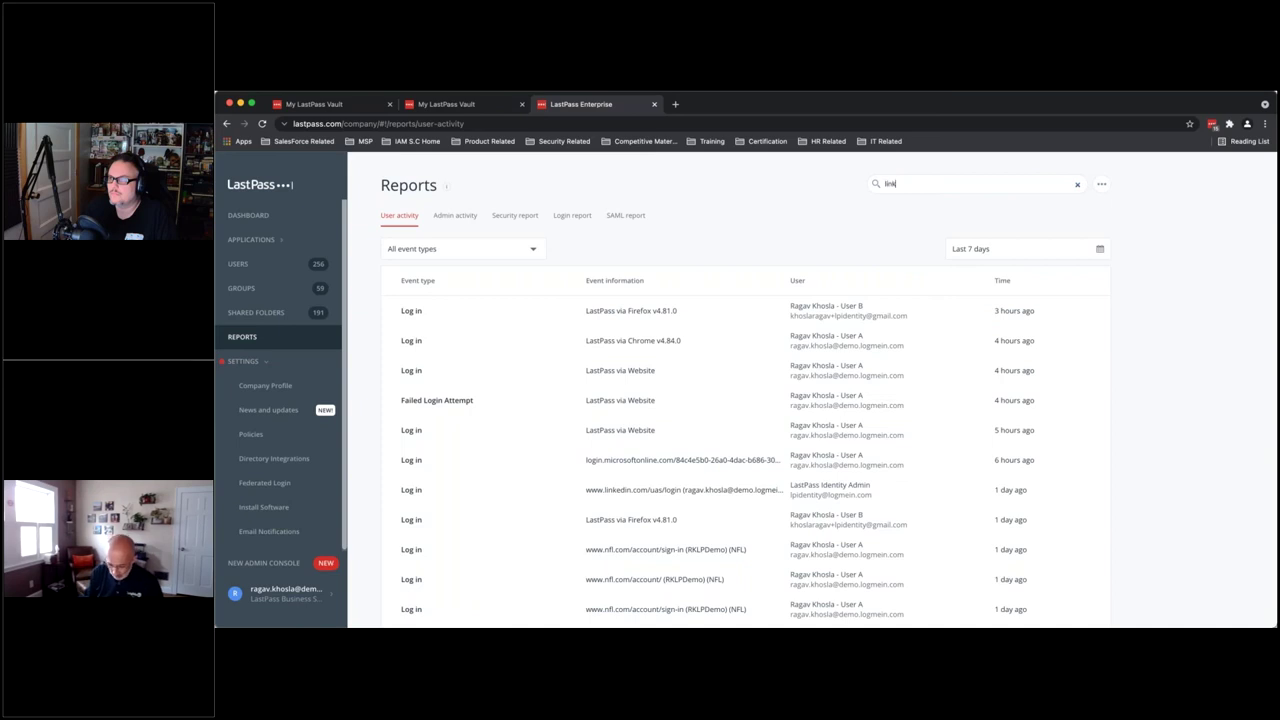
pyautogui.write('edin')
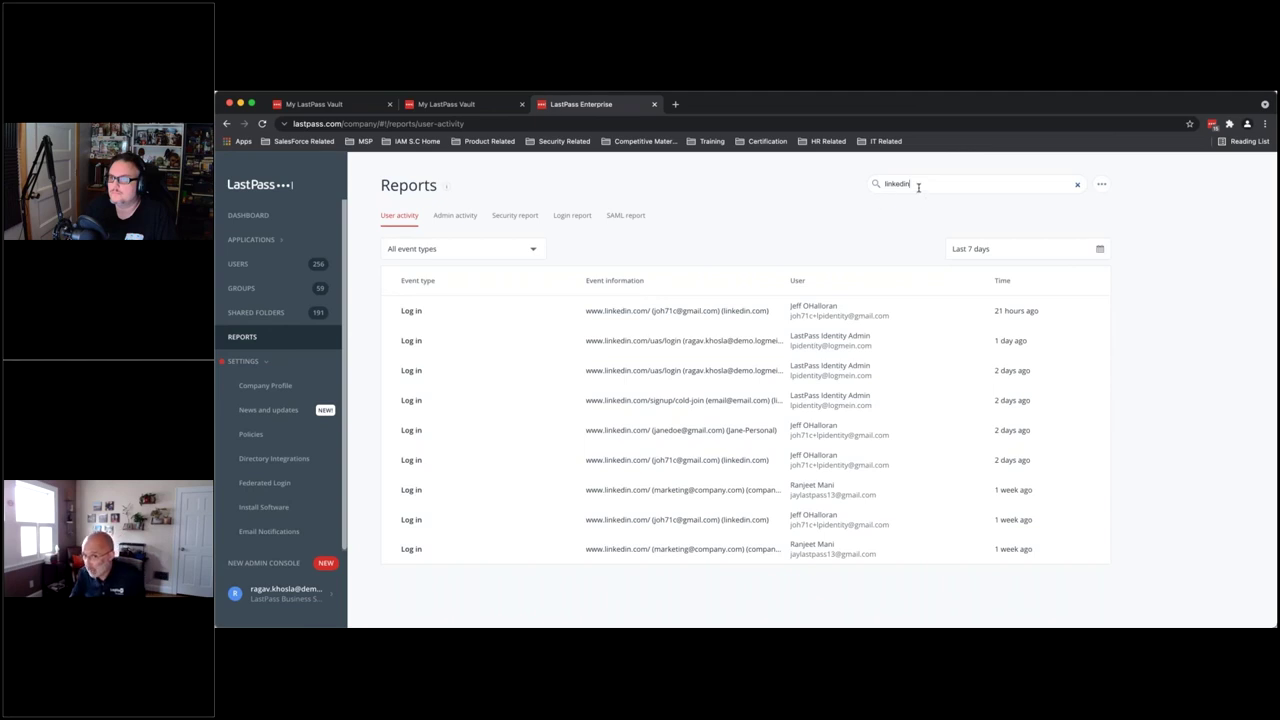
# Step: Search the user activity report for nfl events
pyautogui.moveTo(918, 185); pyautogui.dragTo(828, 180)
pyautogui.write('nfl')
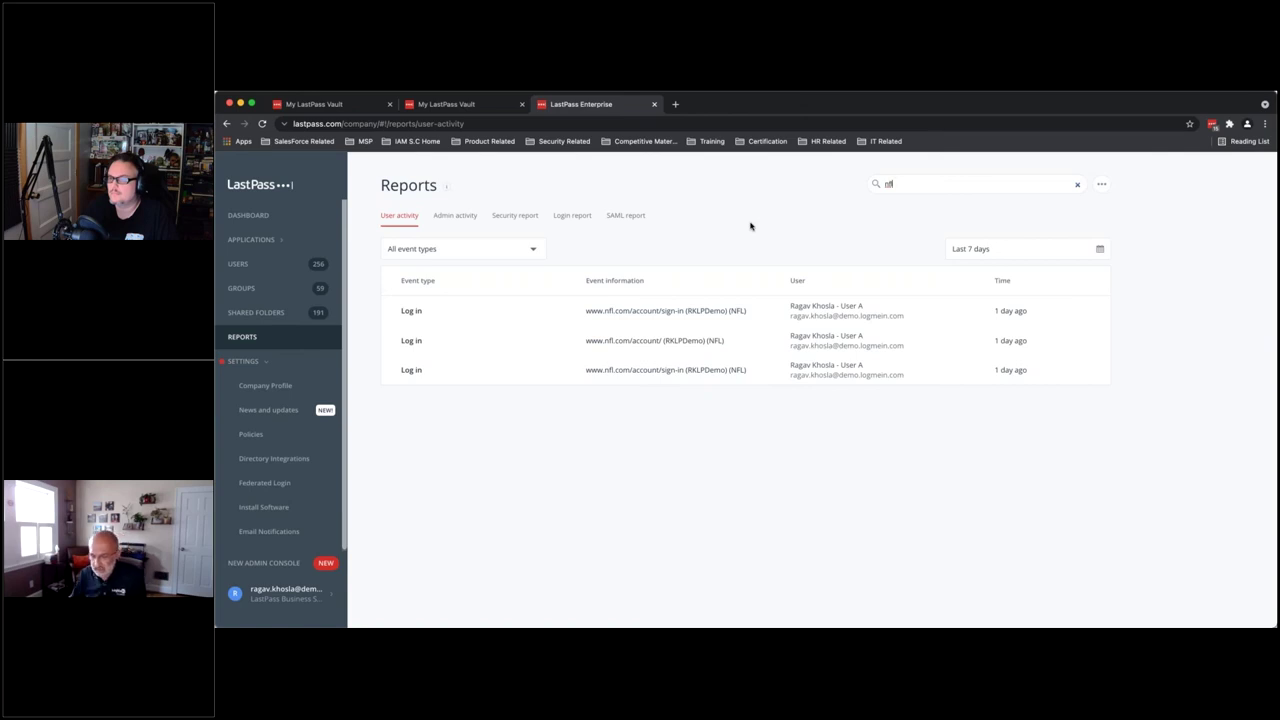
# Step: Review the multifactor policies in the admin console and highlight the one requiring Microsoft Authenticator
pyautogui.click(258, 435)
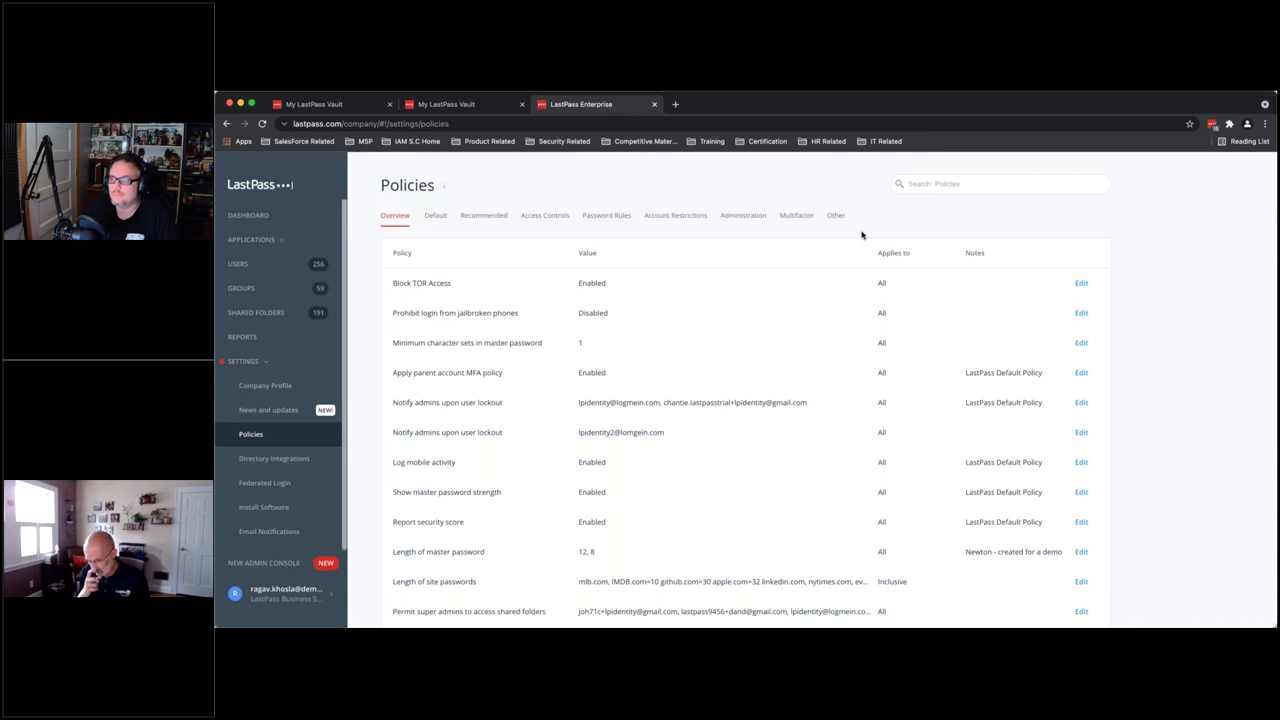
pyautogui.click(794, 216)
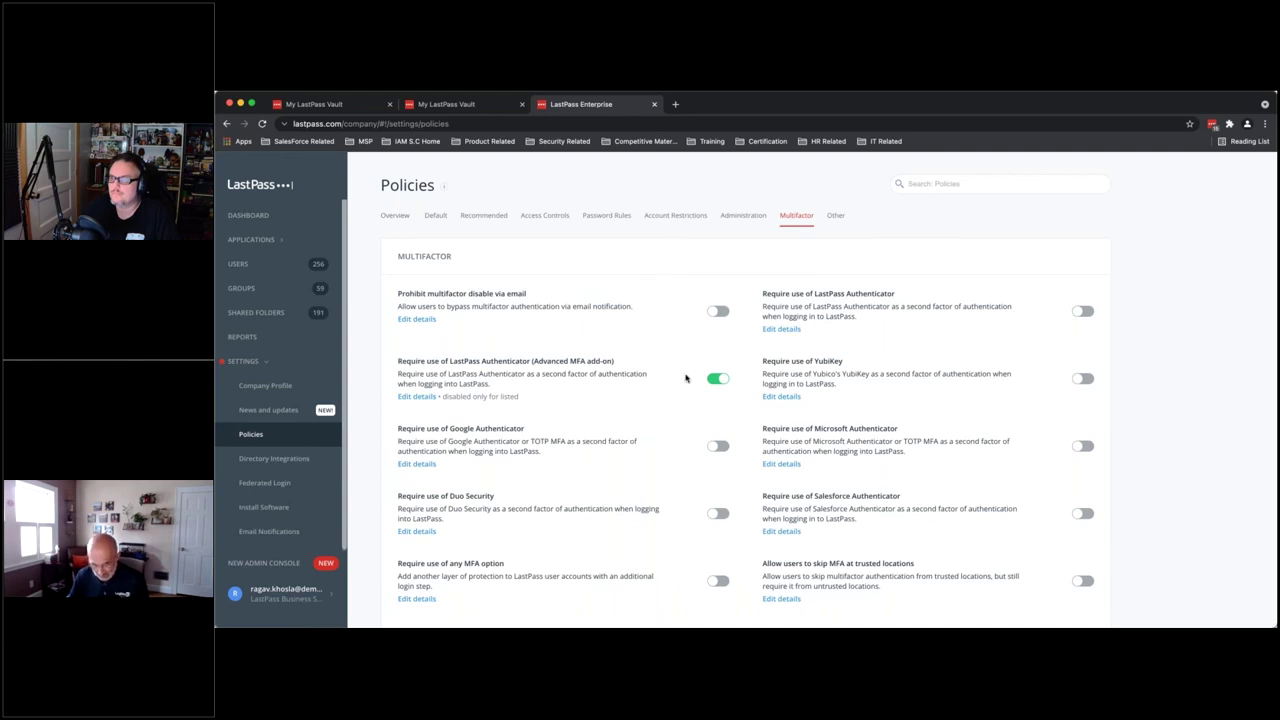
pyautogui.scroll(-2, 686, 378)
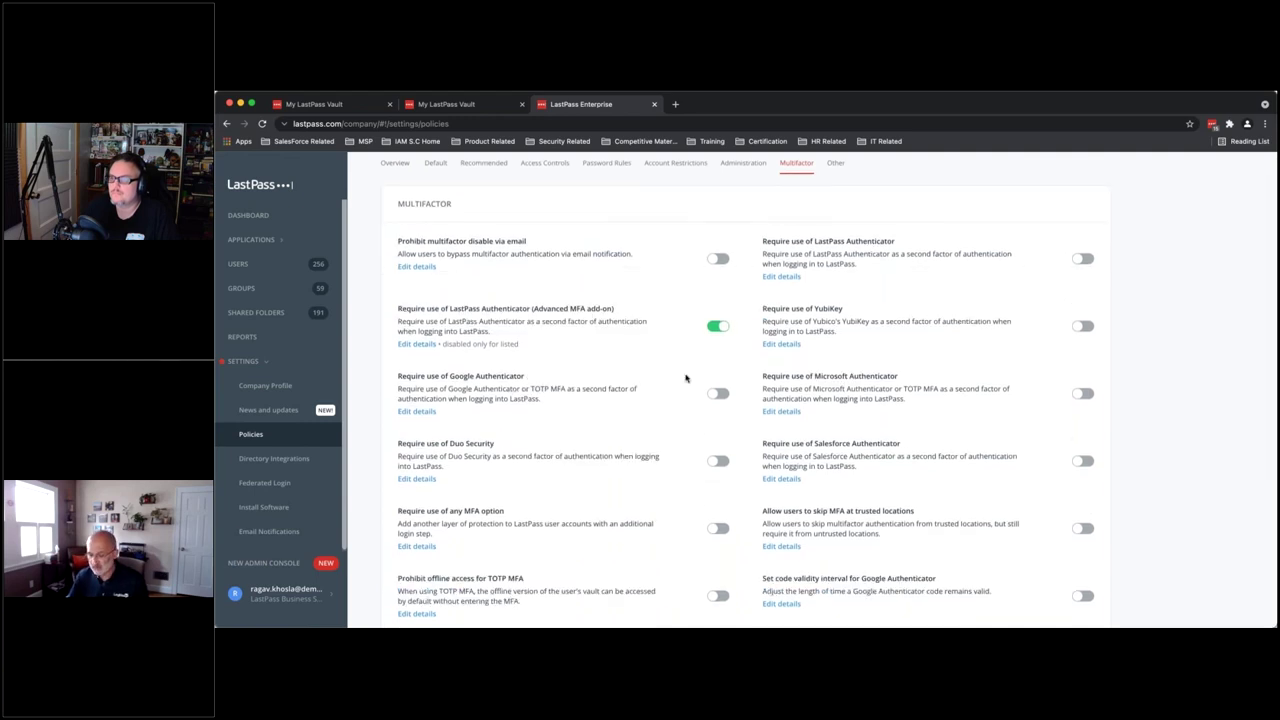
pyautogui.moveTo(762, 376); pyautogui.dragTo(958, 367)
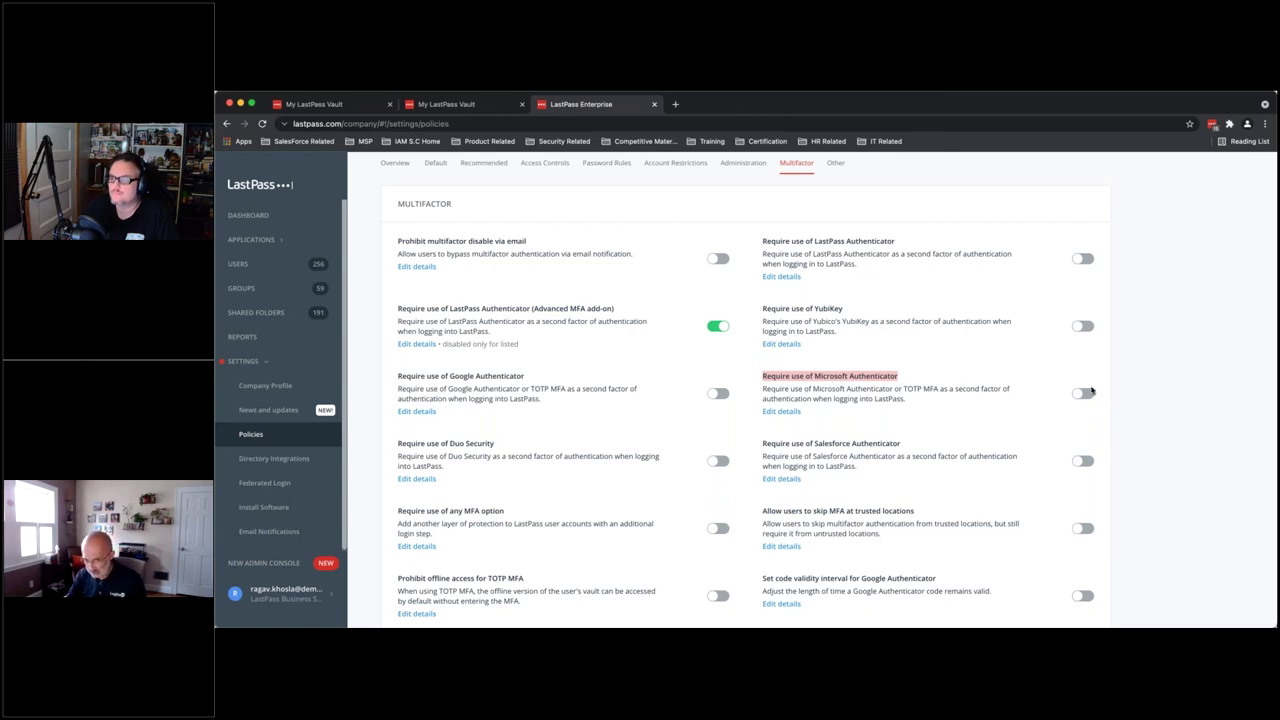
# Step: Try applying the Microsoft Authenticator requirement to an inclusive list of users, searching by a user's first name, and cancel without saving
pyautogui.click(778, 411)
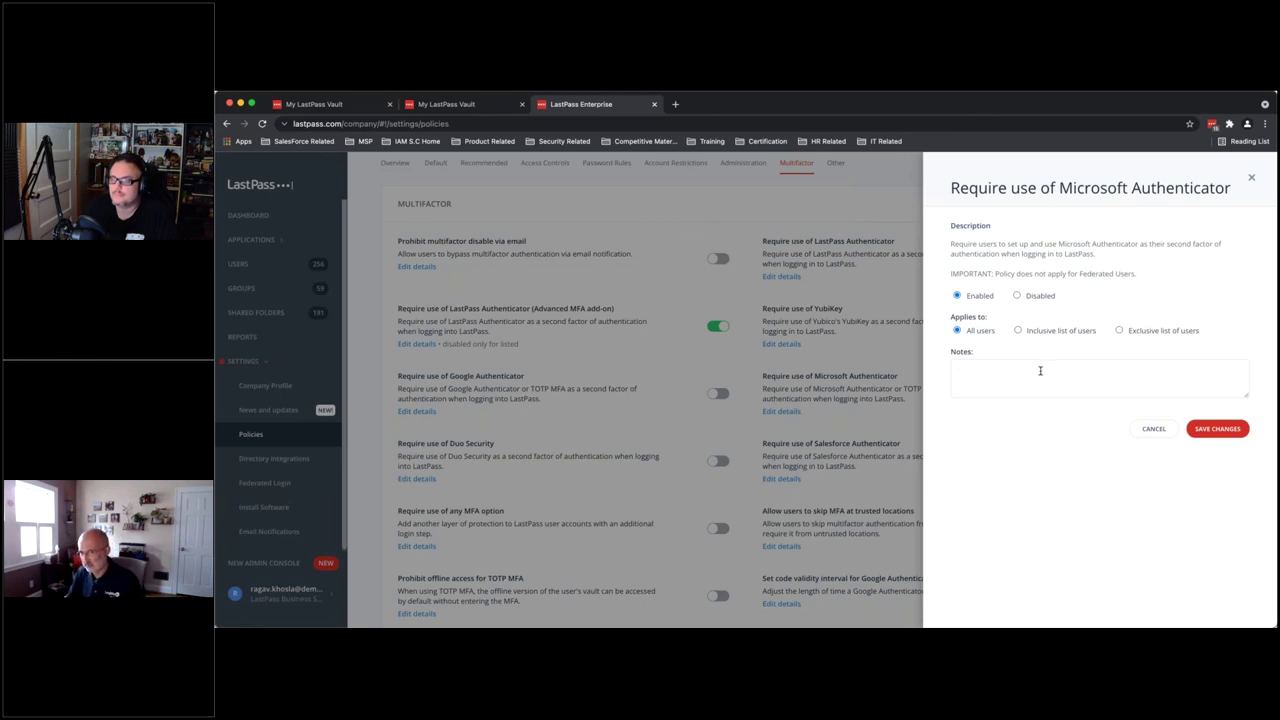
pyautogui.click(1019, 331)
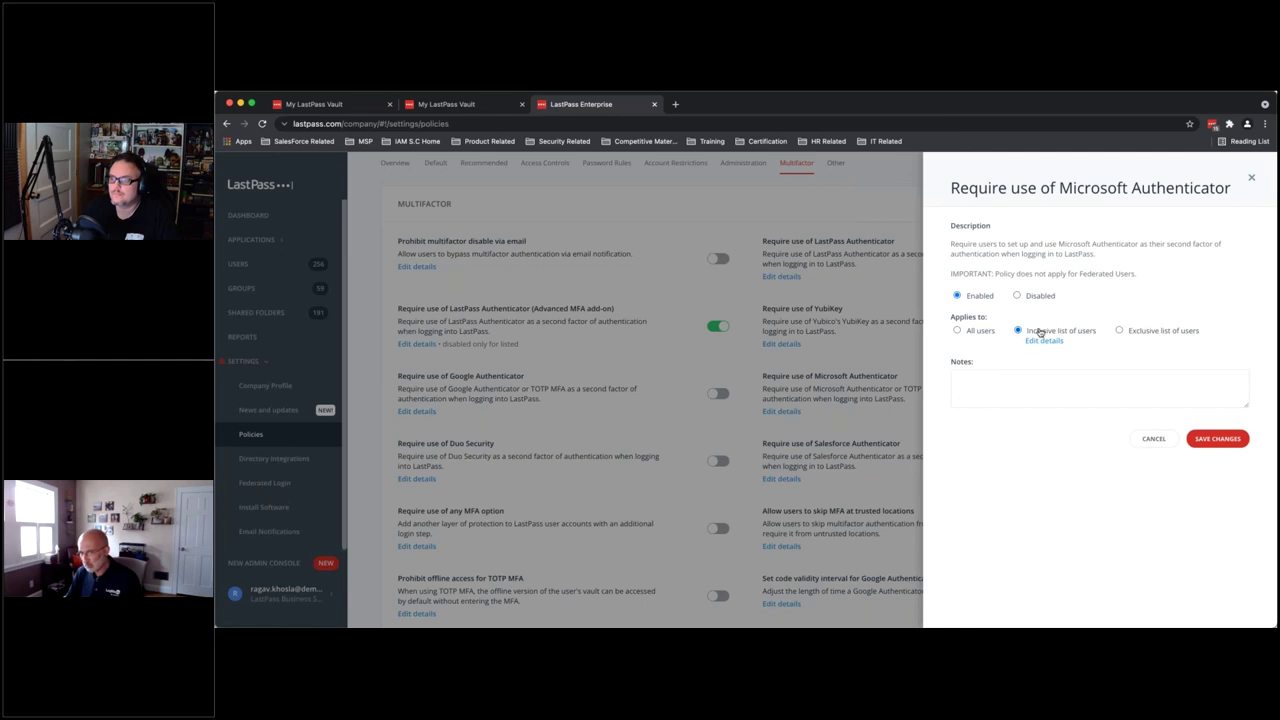
pyautogui.click(1047, 343)
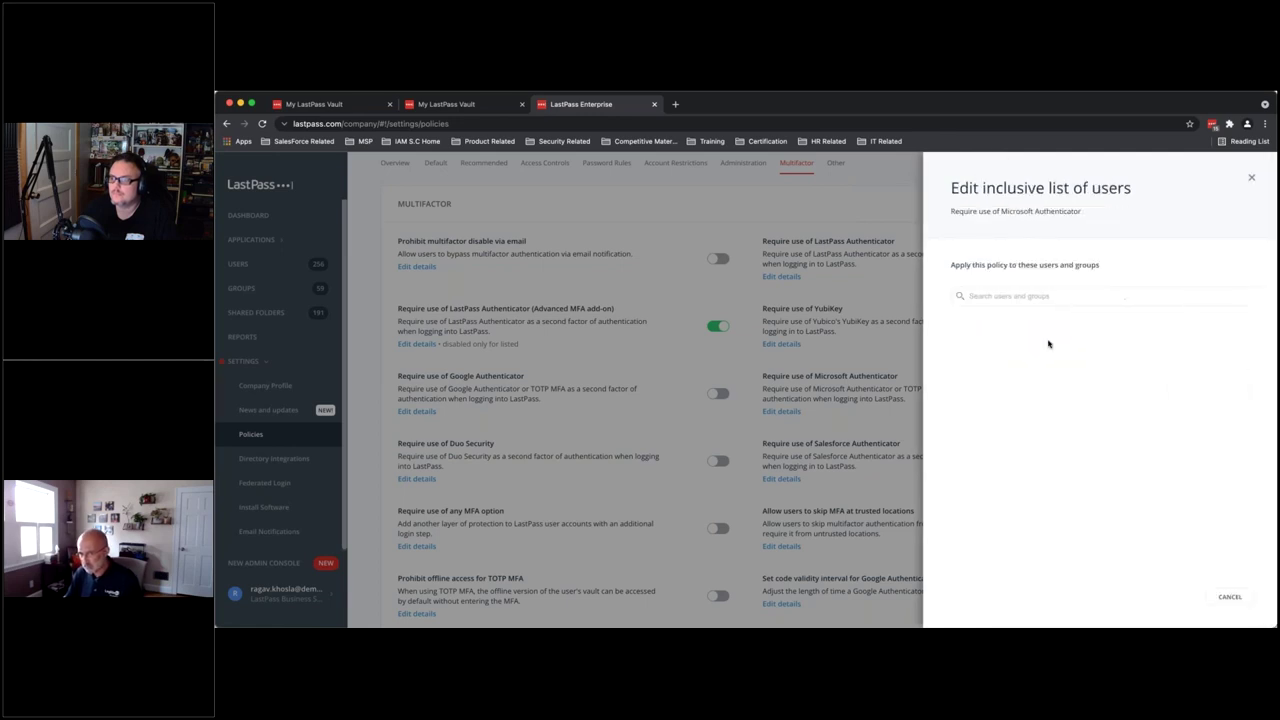
pyautogui.click(1040, 298)
pyautogui.write('ragav')
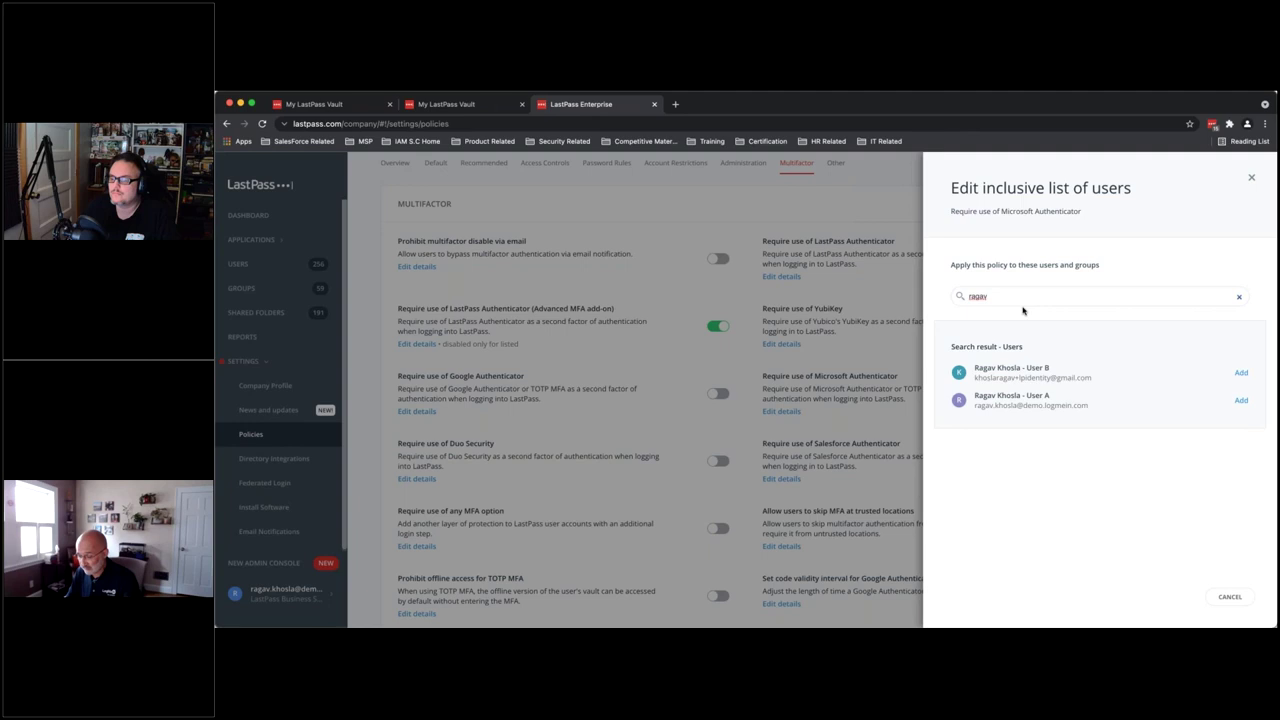
pyautogui.click(1229, 597)
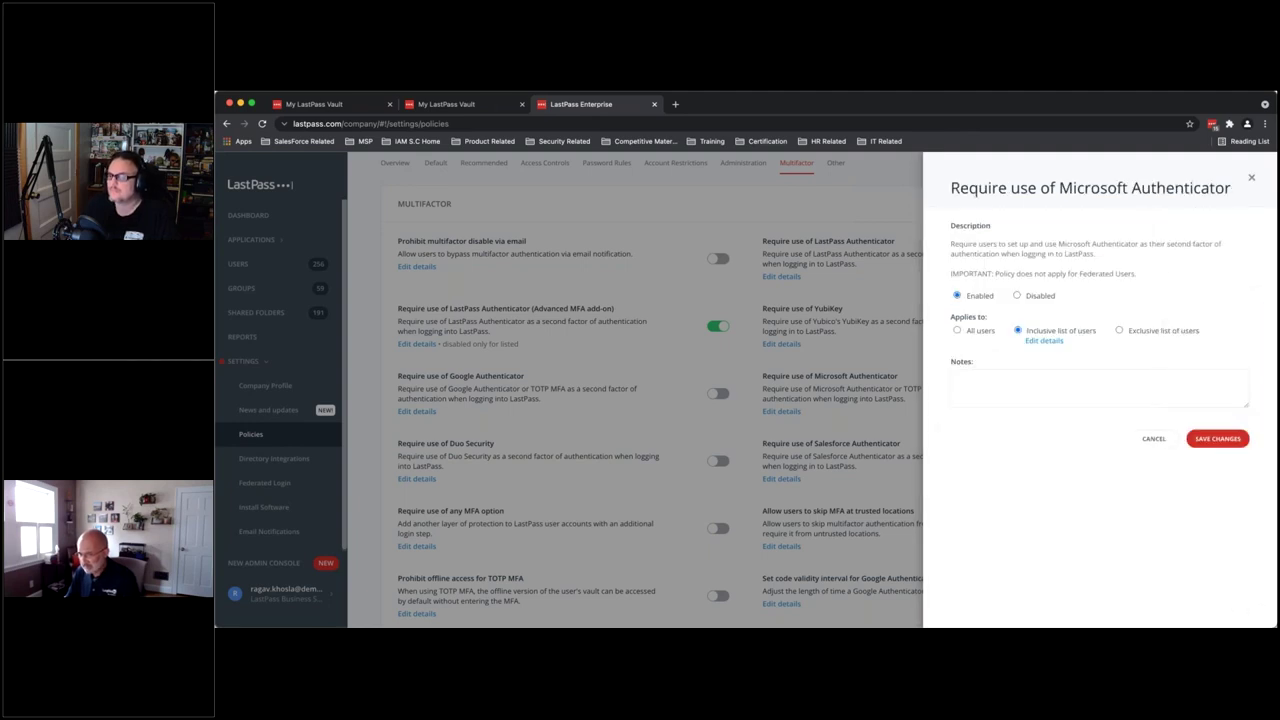
pyautogui.click(1160, 439)
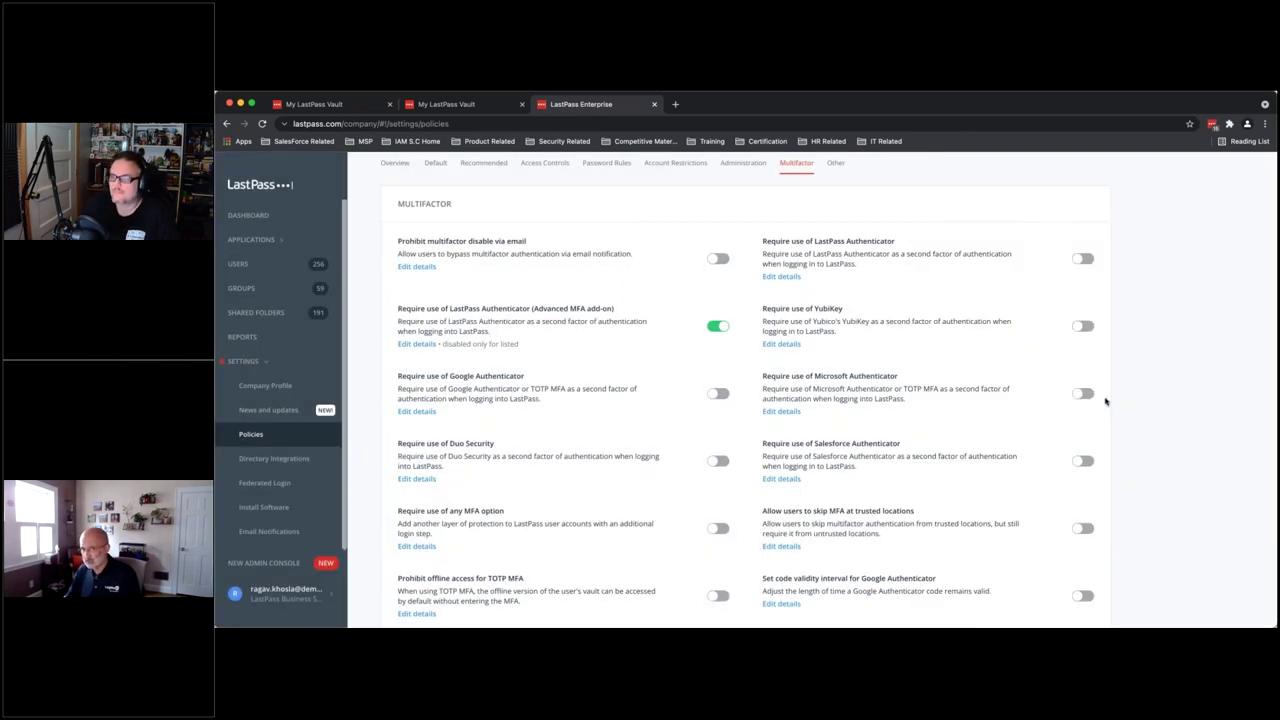
# Step: Examine the details of the Require use of LastPass Authenticator policy and close them without saving
pyautogui.moveTo(760, 241); pyautogui.dragTo(903, 247)
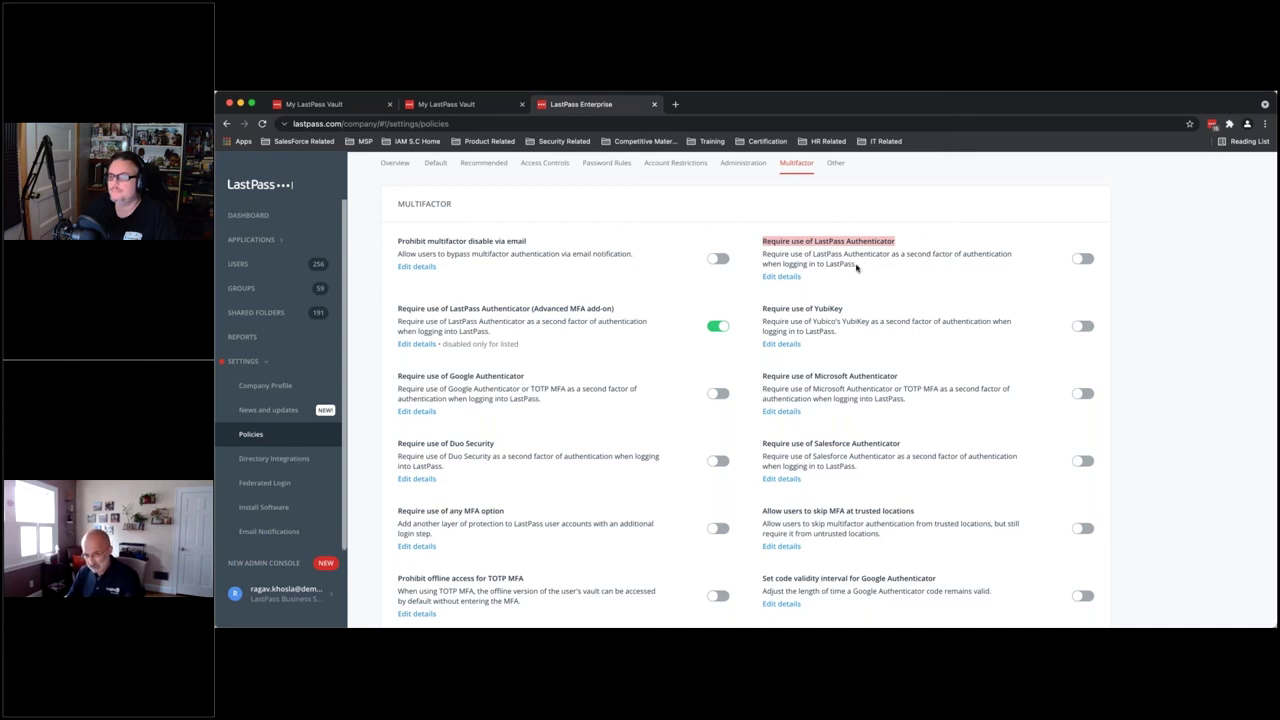
pyautogui.click(781, 276)
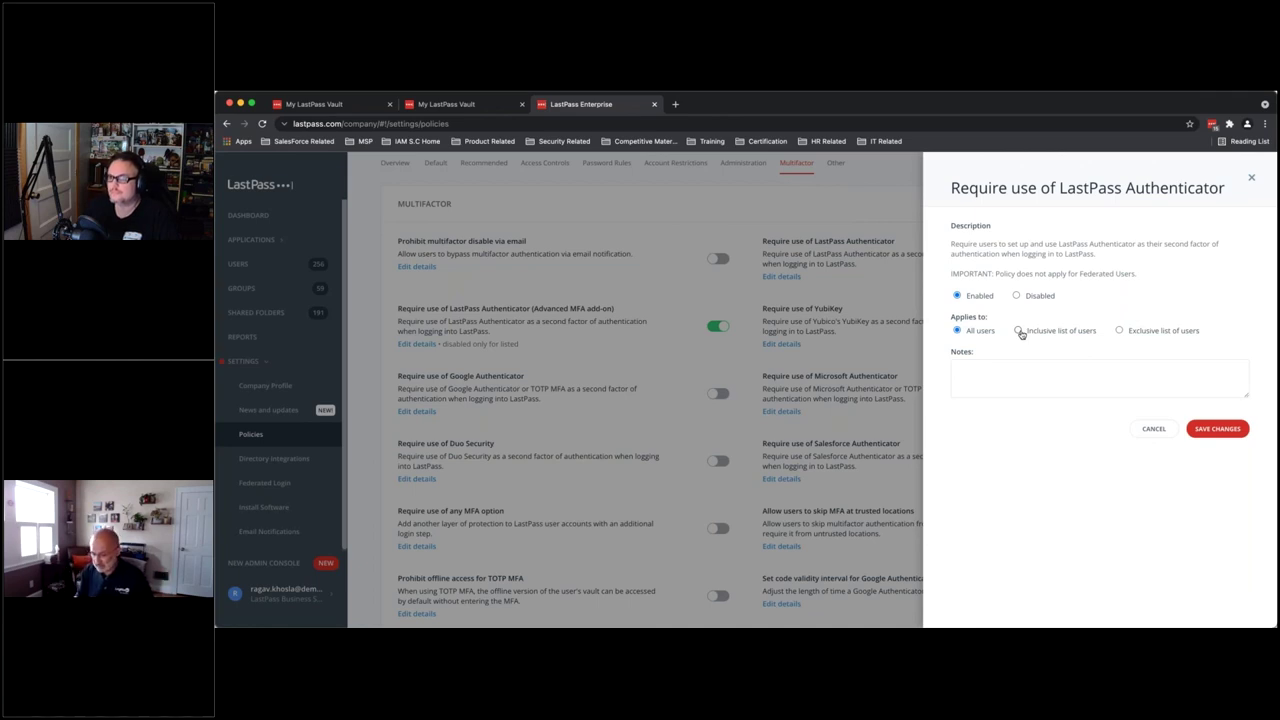
pyautogui.click(1154, 428)
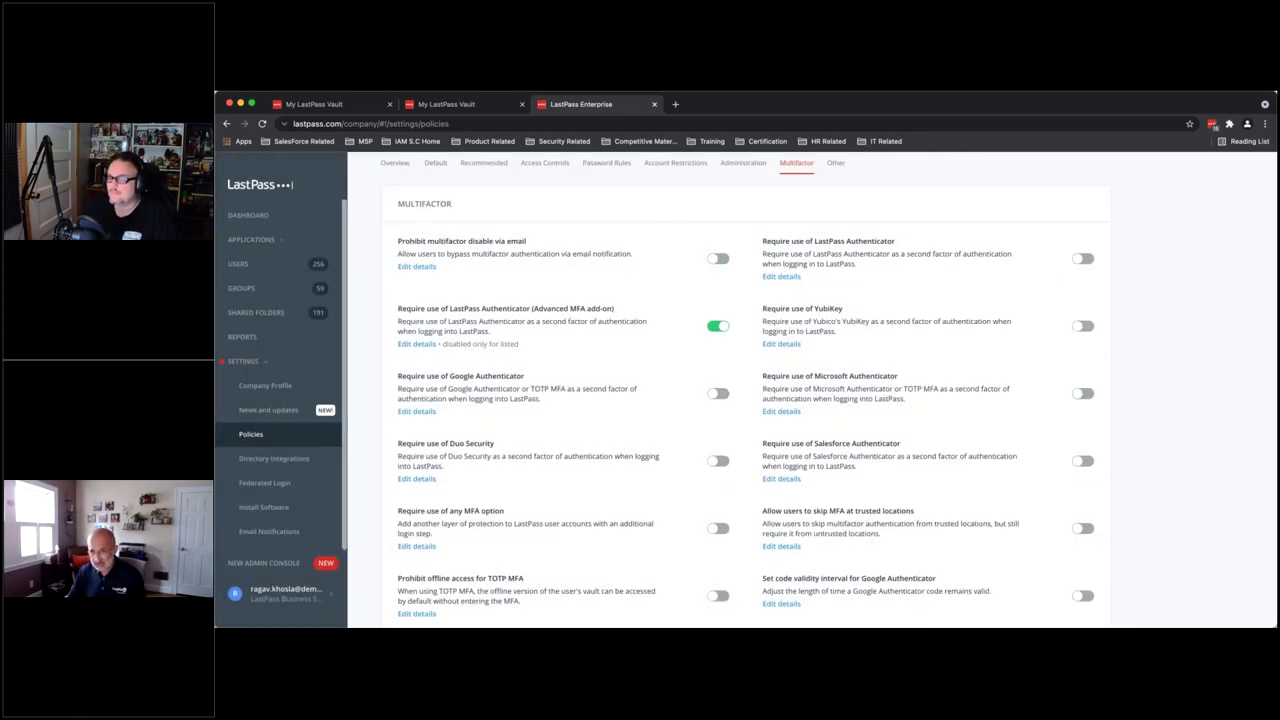
pyautogui.scroll(2, 659, 257)
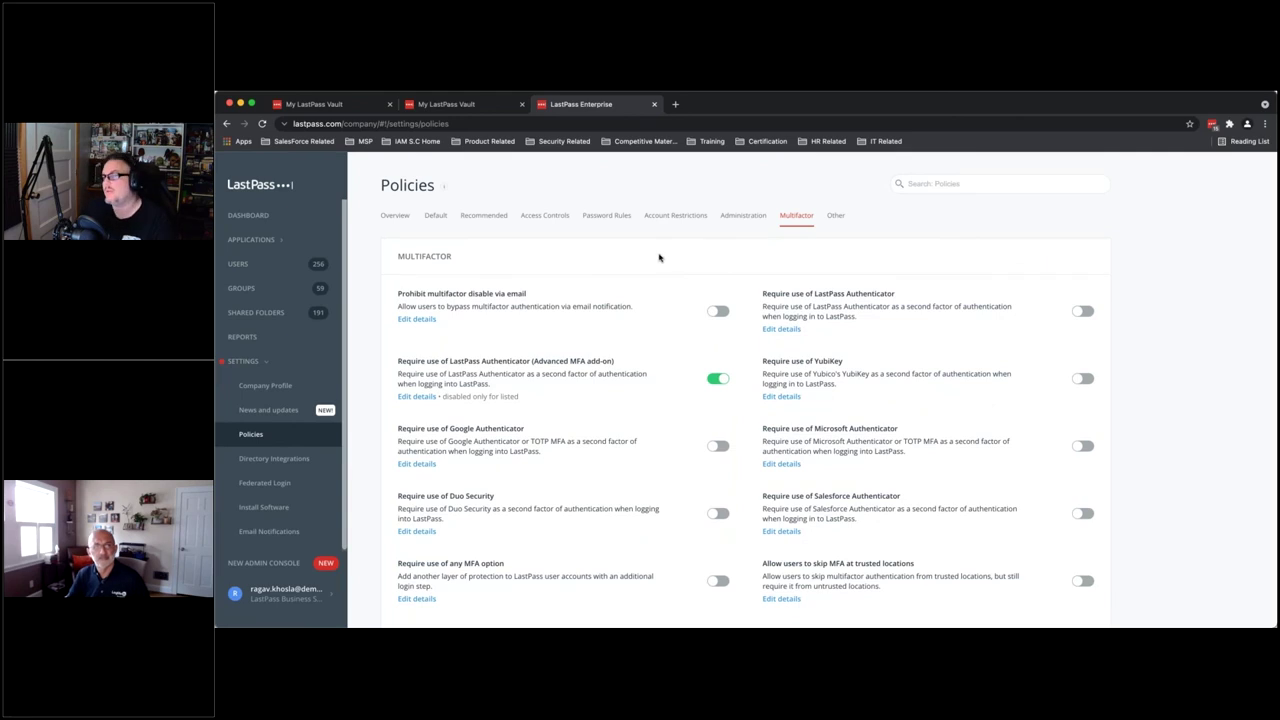
pyautogui.write('length')
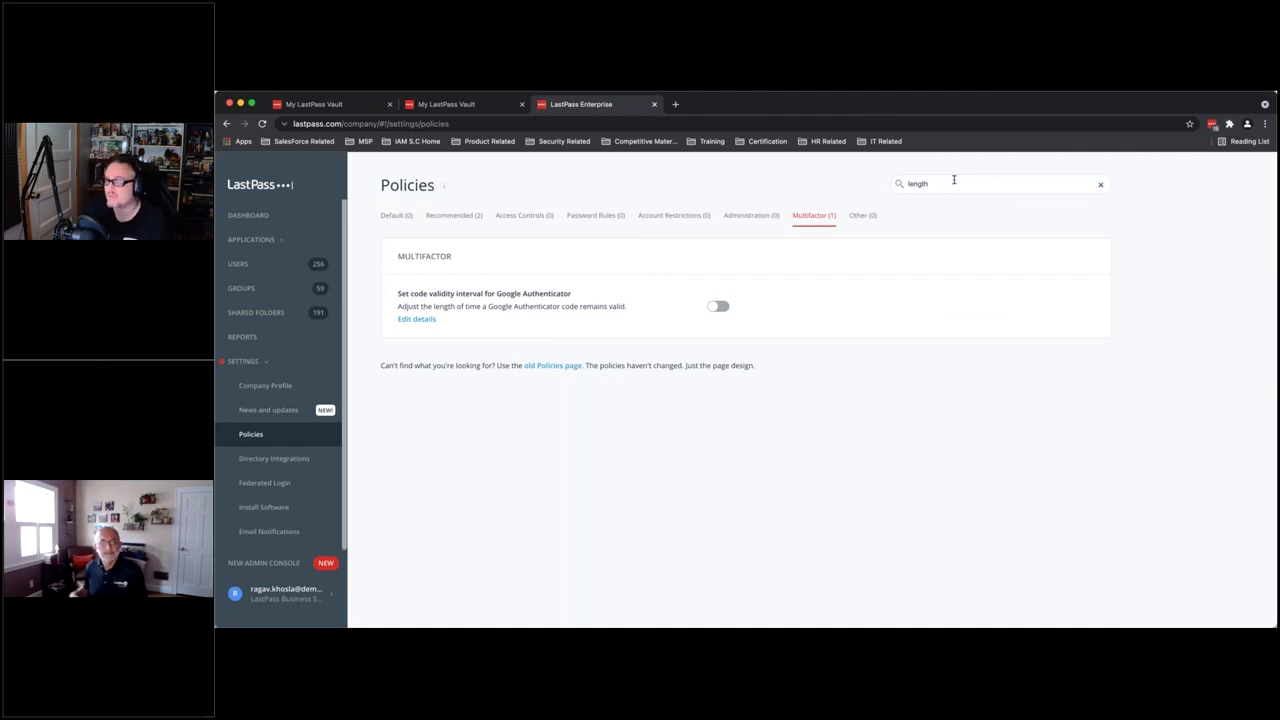
pyautogui.moveTo(936, 184); pyautogui.dragTo(900, 183)
pyautogui.press('BackSpace')
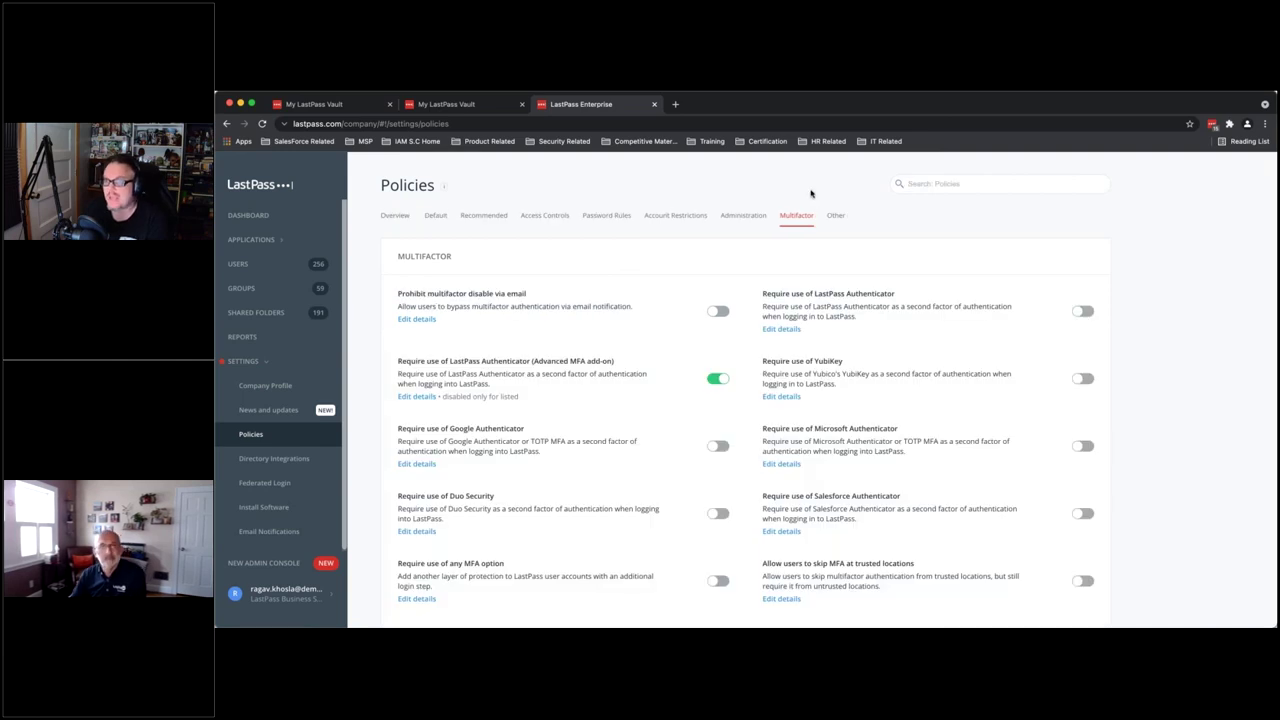
# Step: Review the full list of Access Controls policies, including the login restriction and account logoff options
pyautogui.click(566, 218)
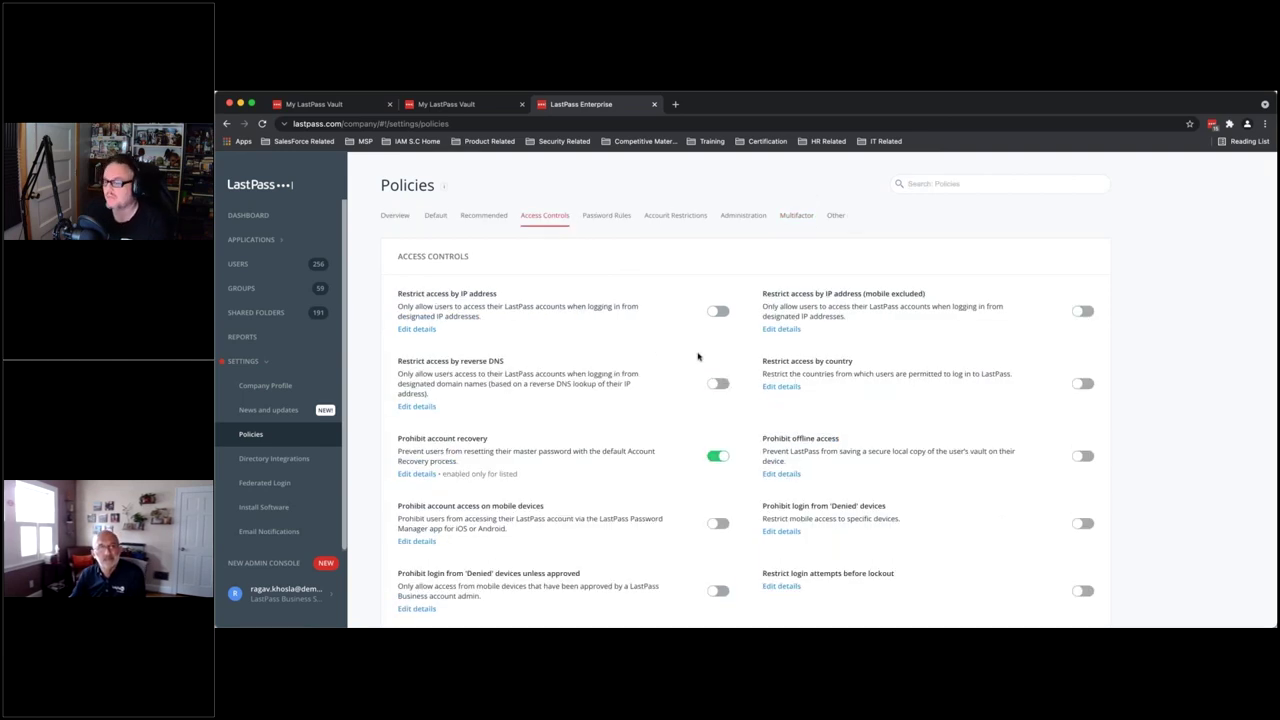
pyautogui.scroll(-2, 698, 356)
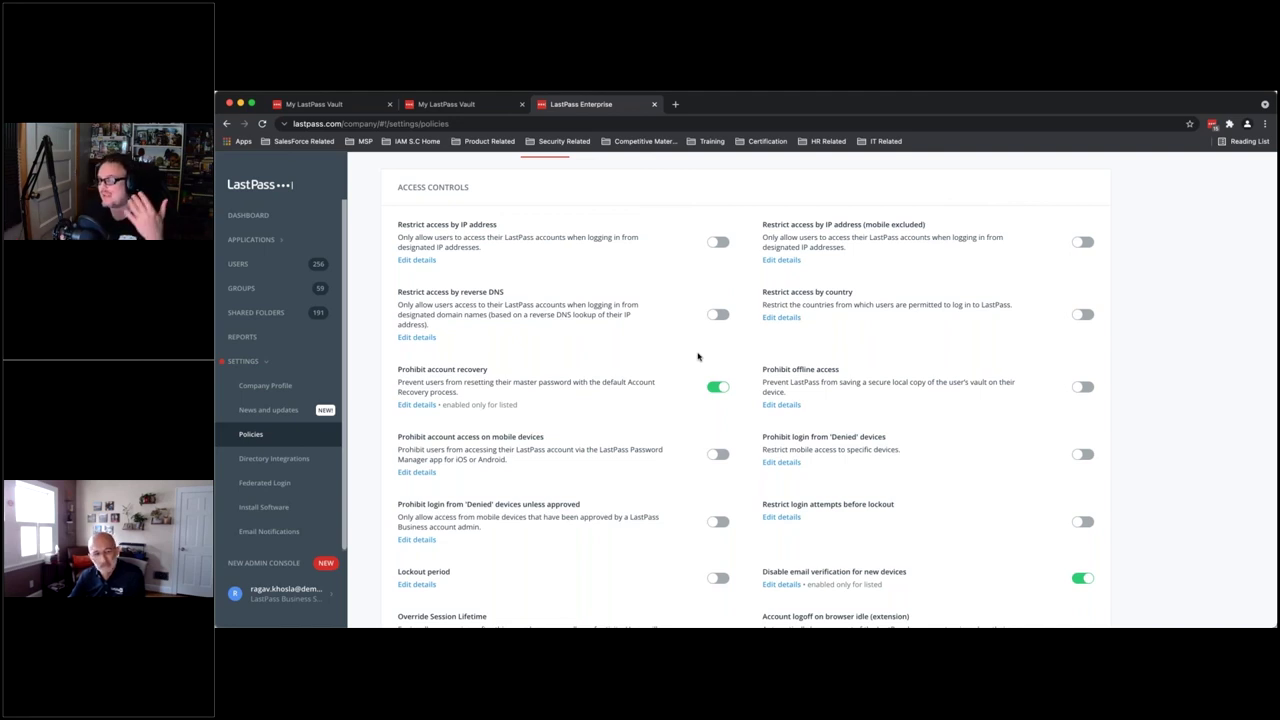
pyautogui.scroll(-5, 698, 356)
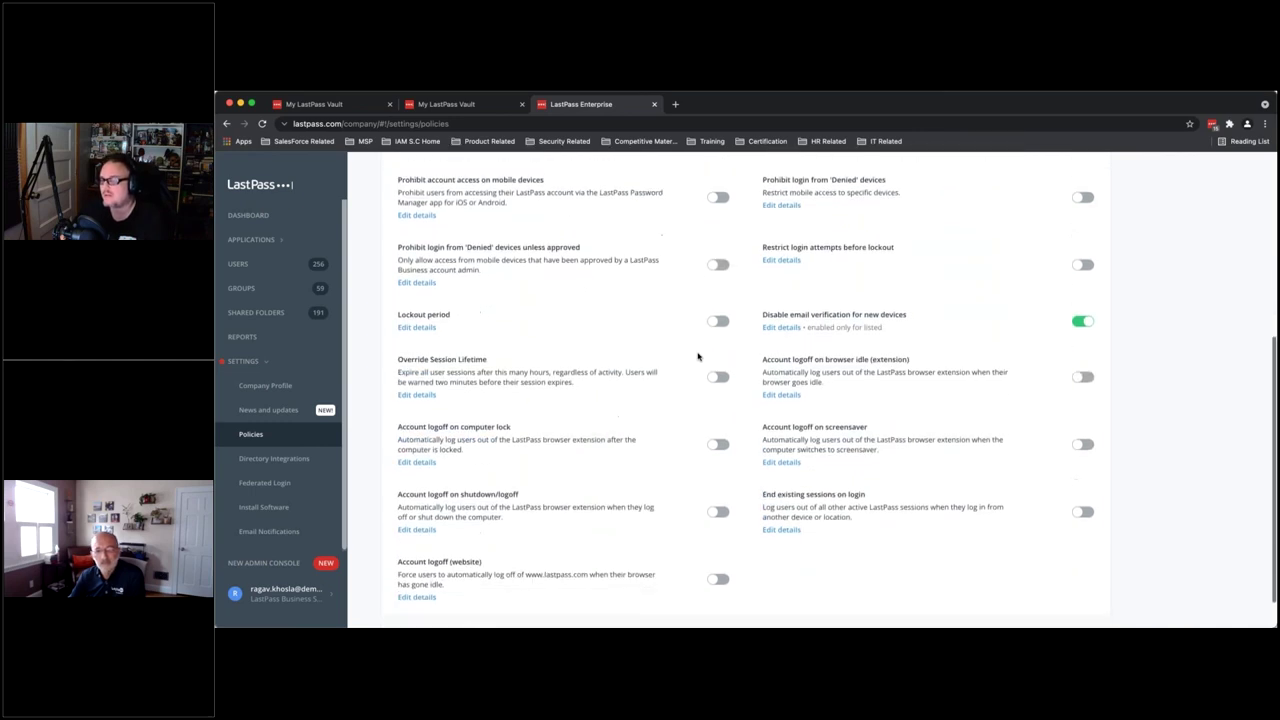
pyautogui.scroll(-1, 698, 356)
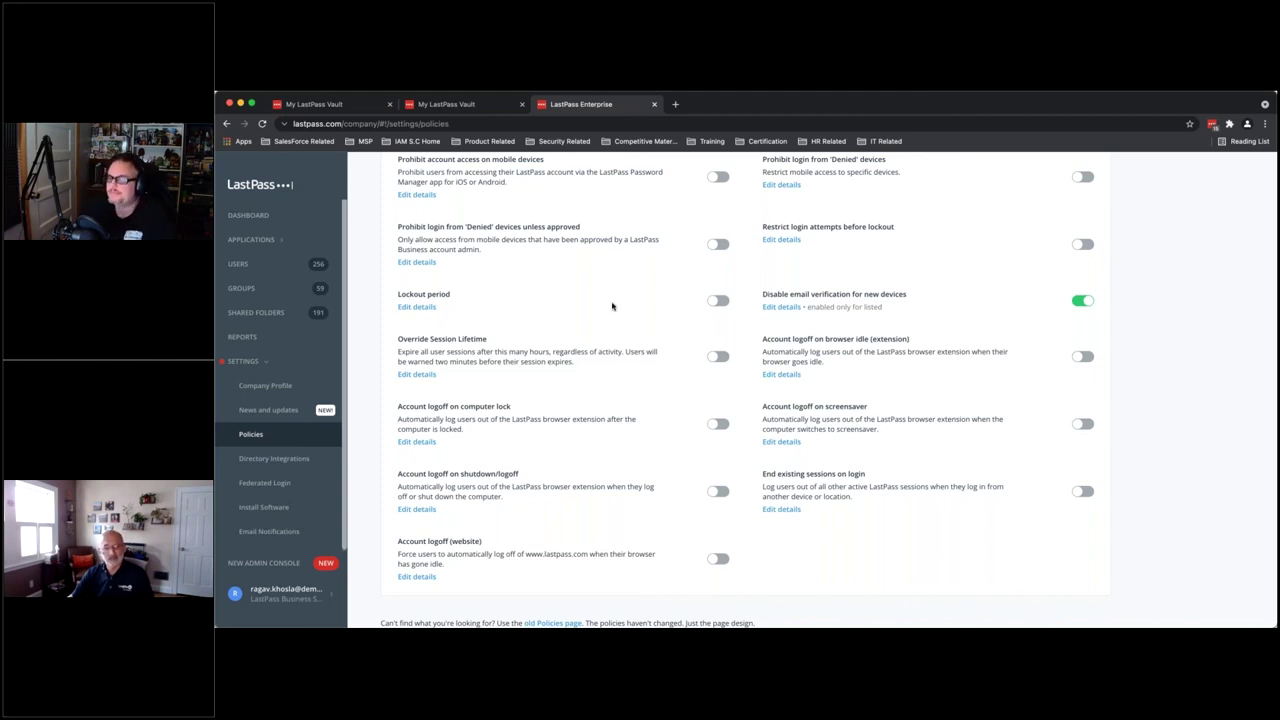
# Step: Search the policies for "length" and highlight Length of site passwords among the recommended matches
pyautogui.scroll(5, 603, 299)
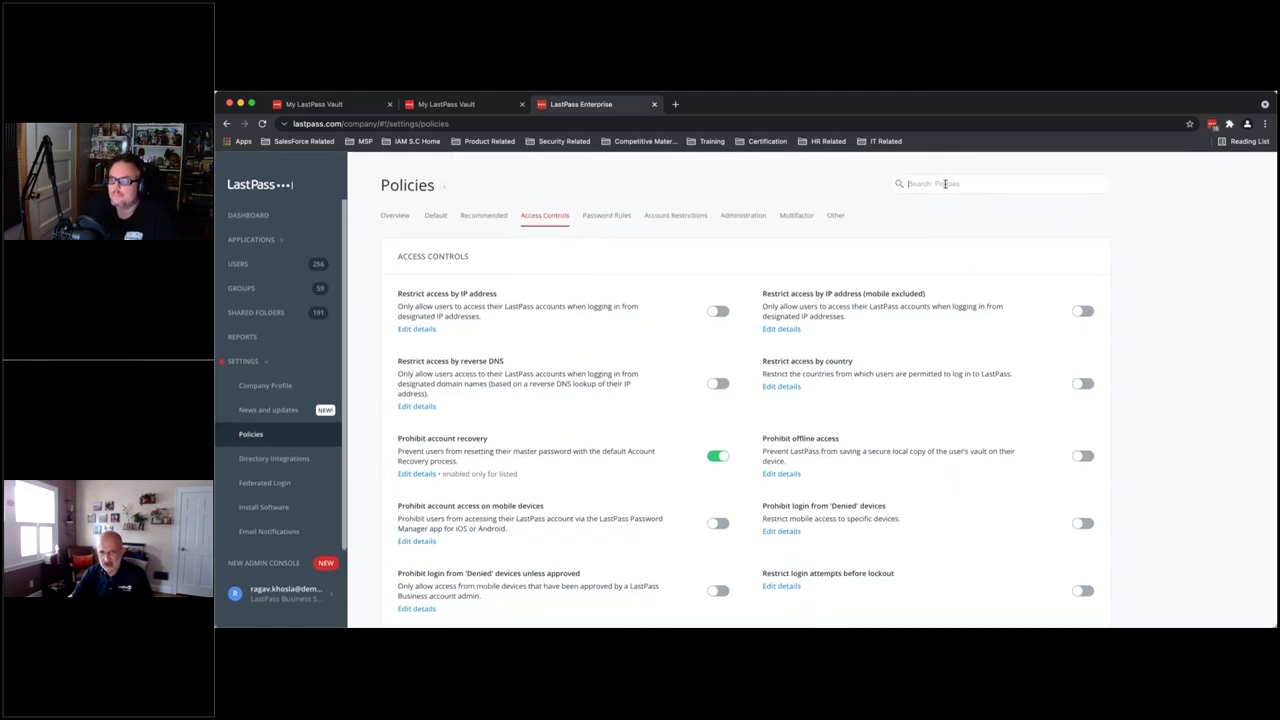
pyautogui.write('length')
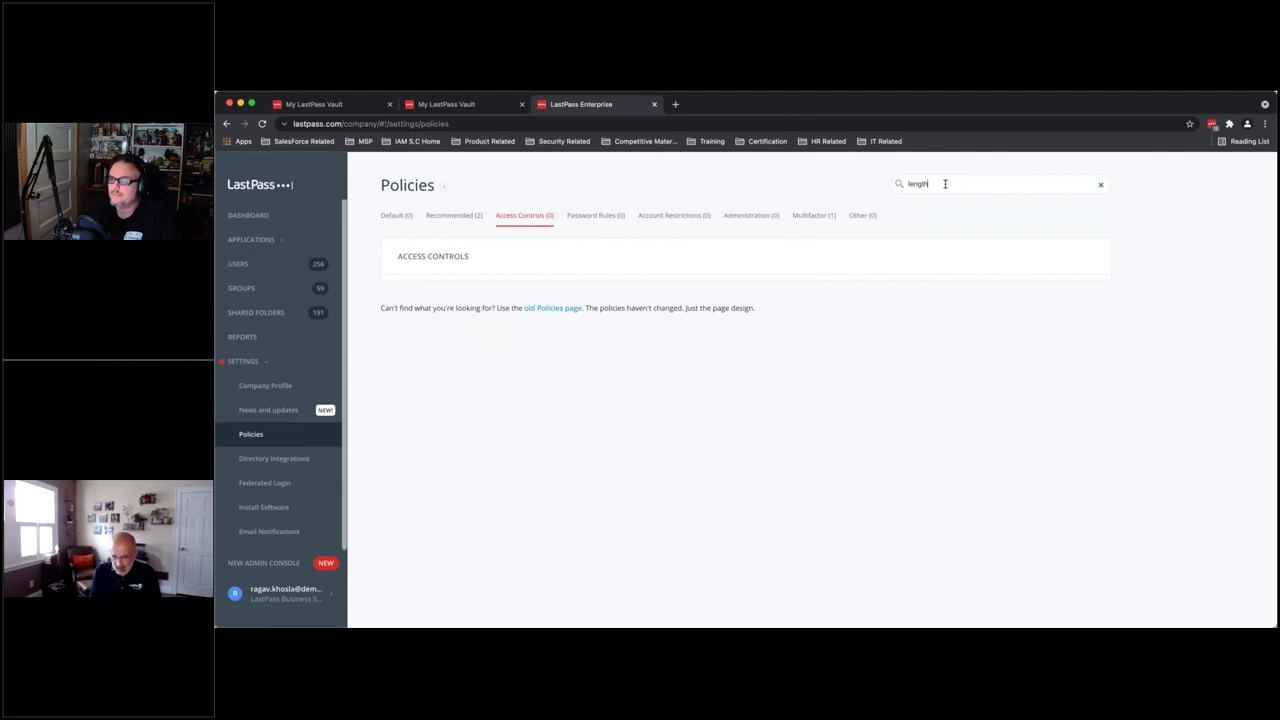
pyautogui.click(452, 218)
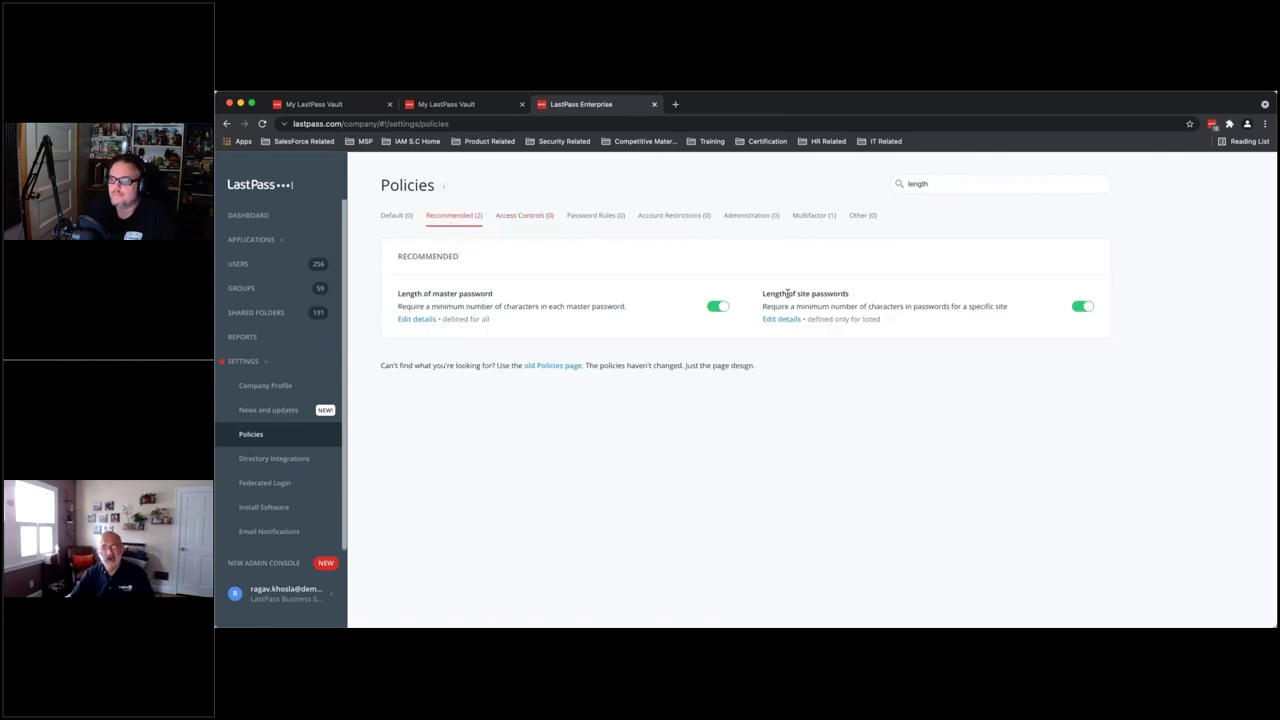
pyautogui.moveTo(762, 293); pyautogui.dragTo(849, 294)
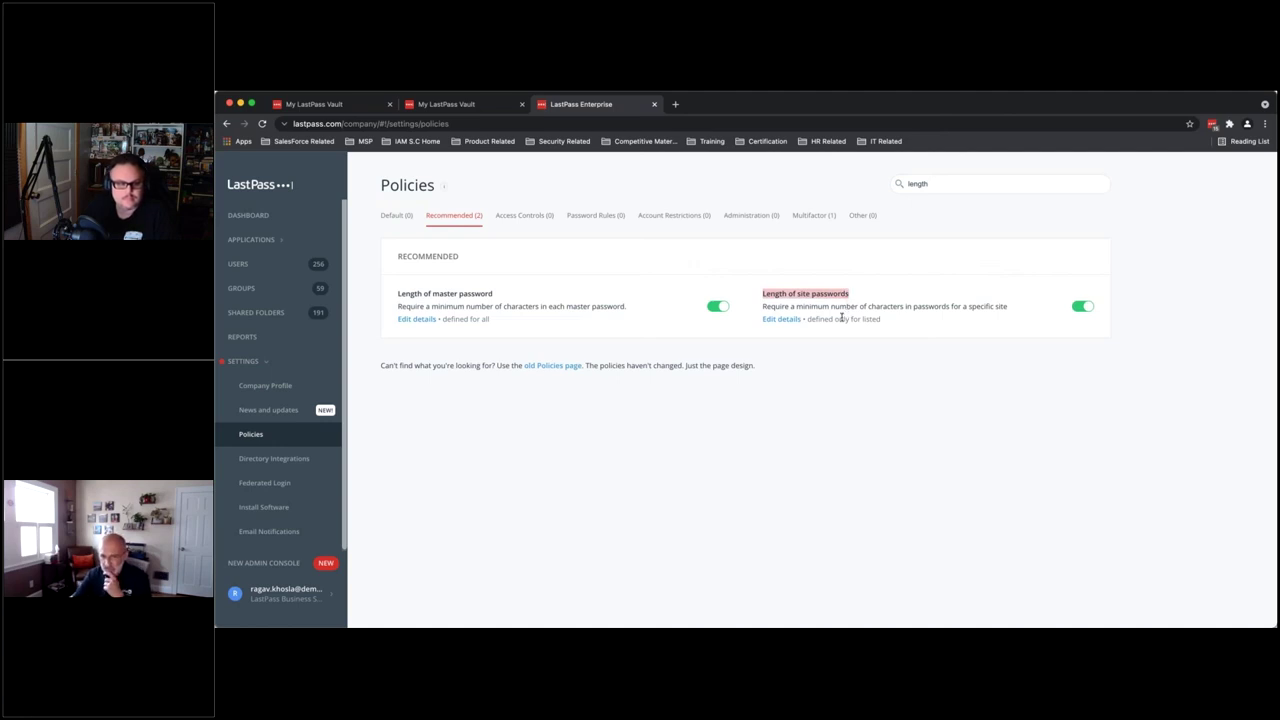
# Step: Examine the Length of site passwords details, highlight the apple.com=32 entry, and close them without saving
pyautogui.click(780, 320)
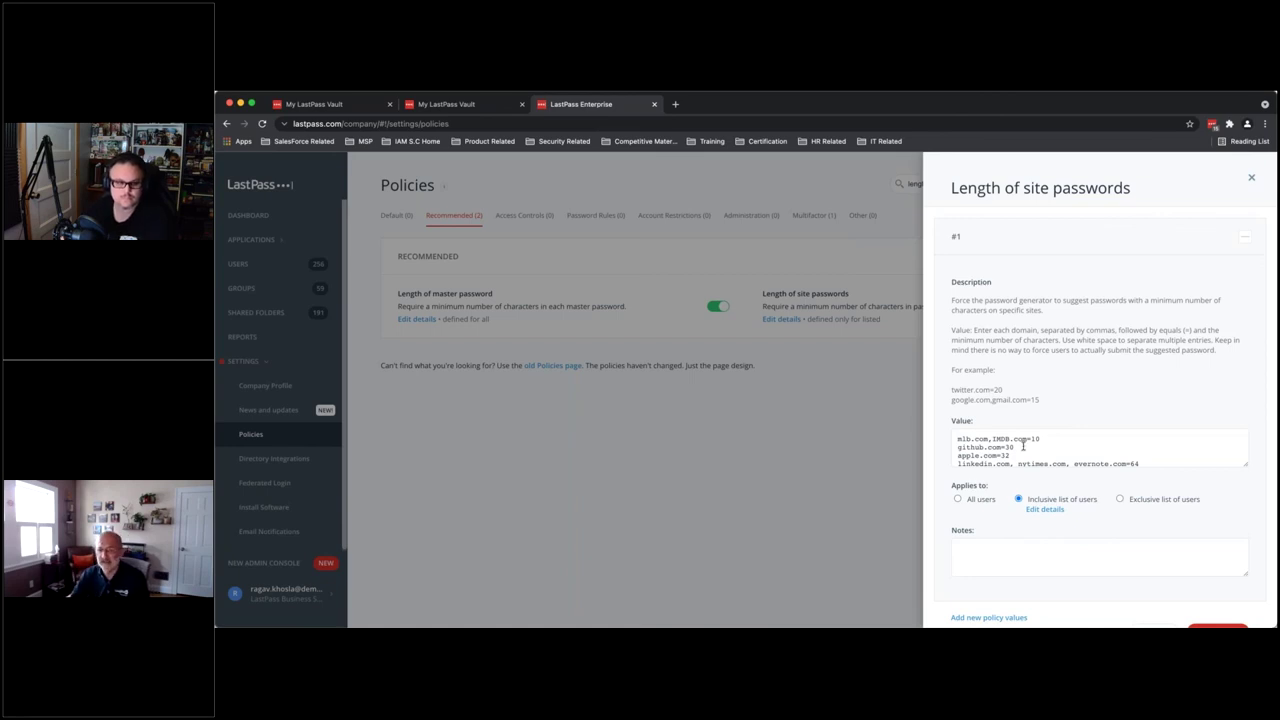
pyautogui.moveTo(1012, 455); pyautogui.dragTo(957, 455)
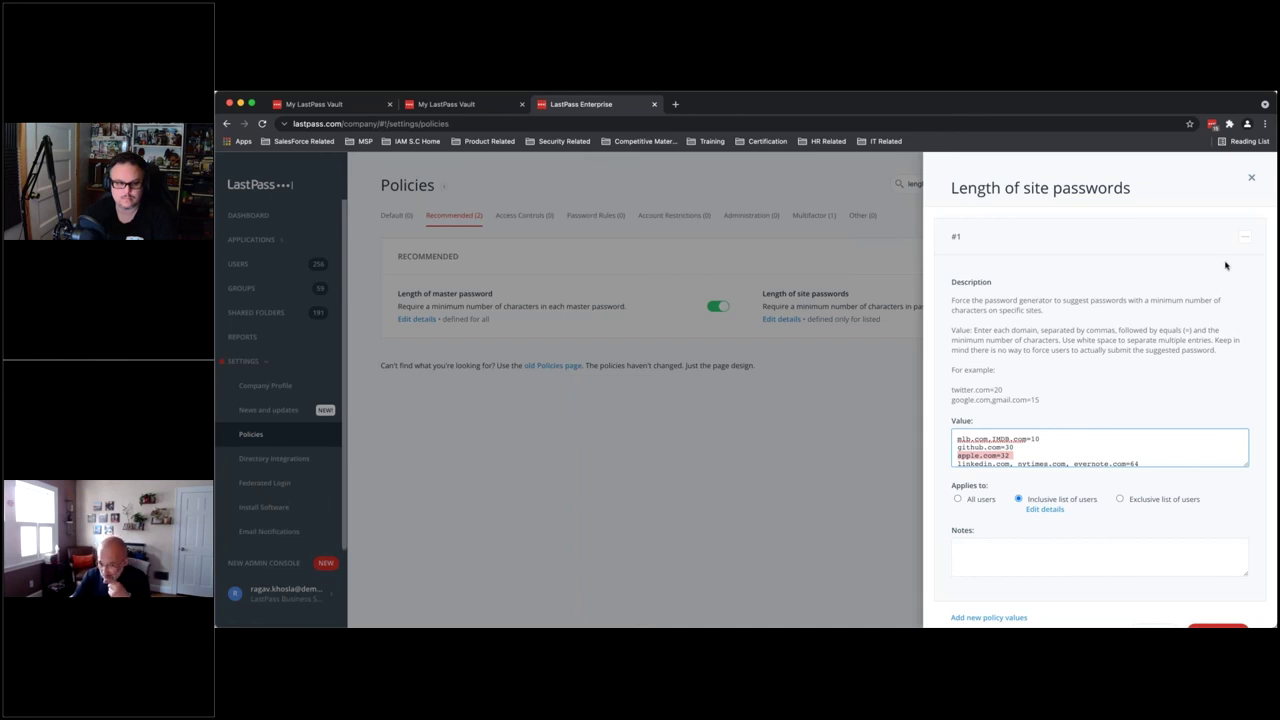
pyautogui.click(1250, 178)
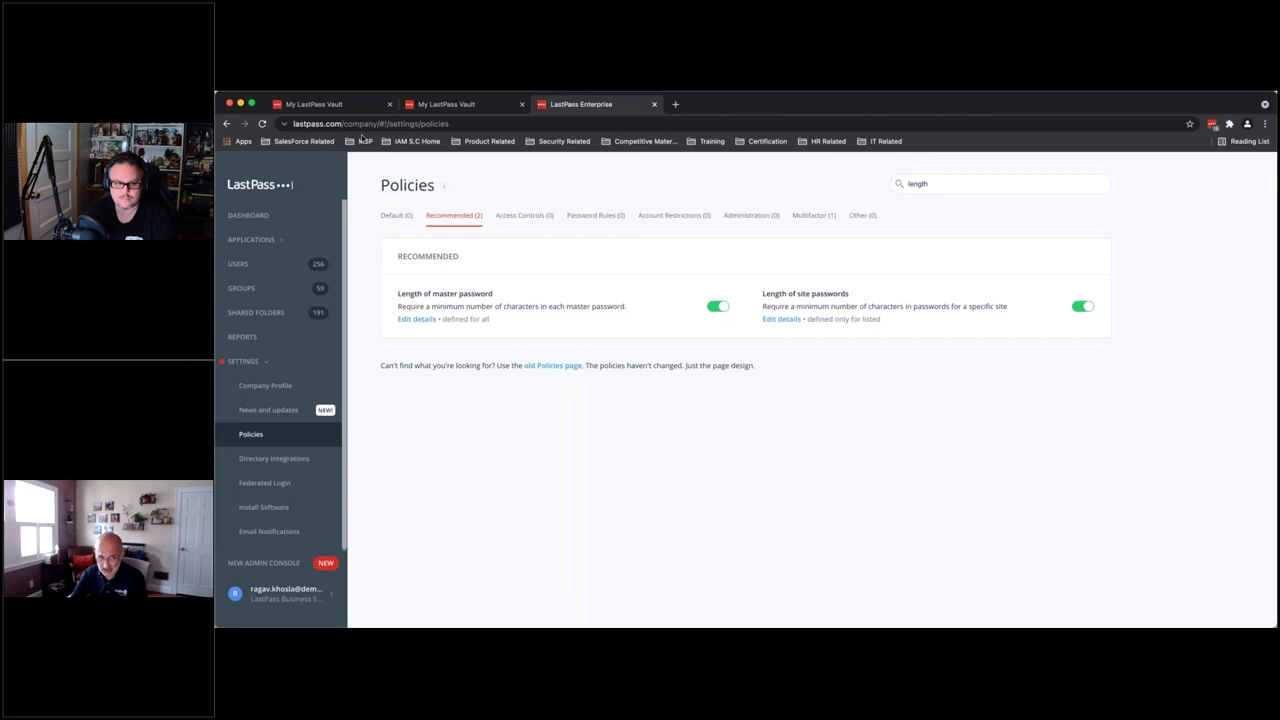
# Step: In the first vault, paste the copied site password into the Notes of the Sales & Marketing Instagram entry and discard the changes
pyautogui.click(330, 104)
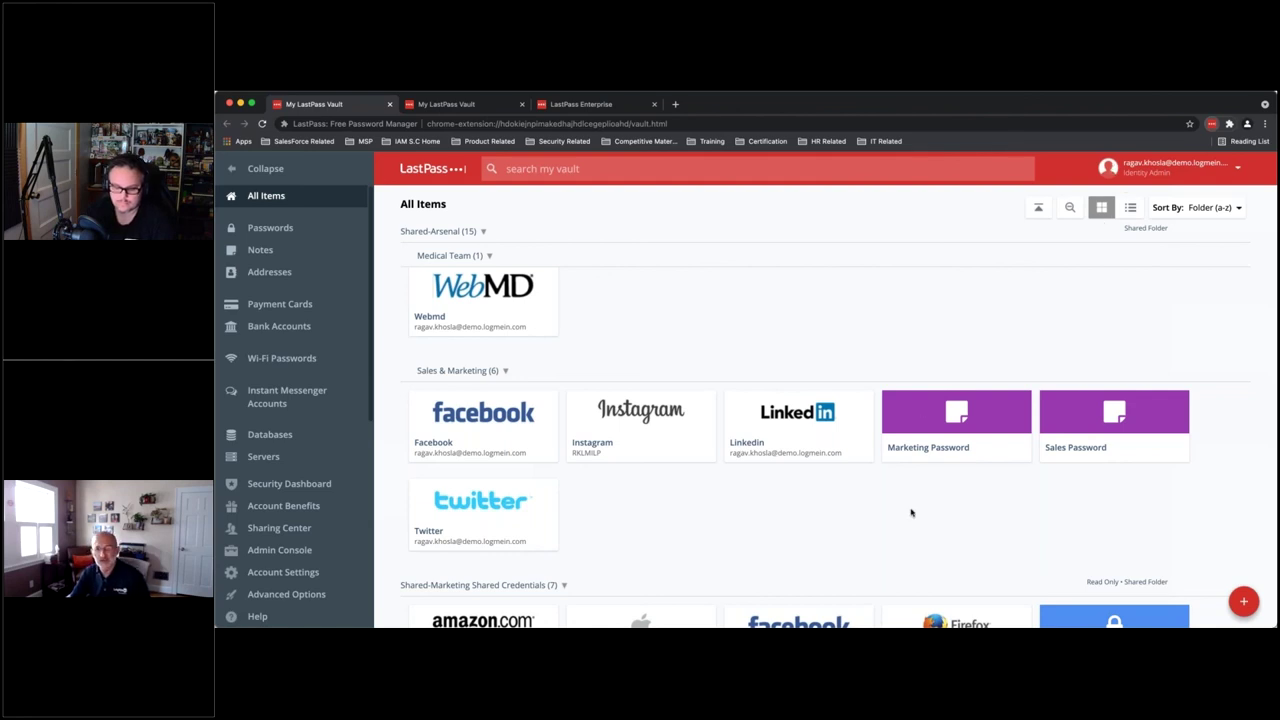
pyautogui.click(684, 449)
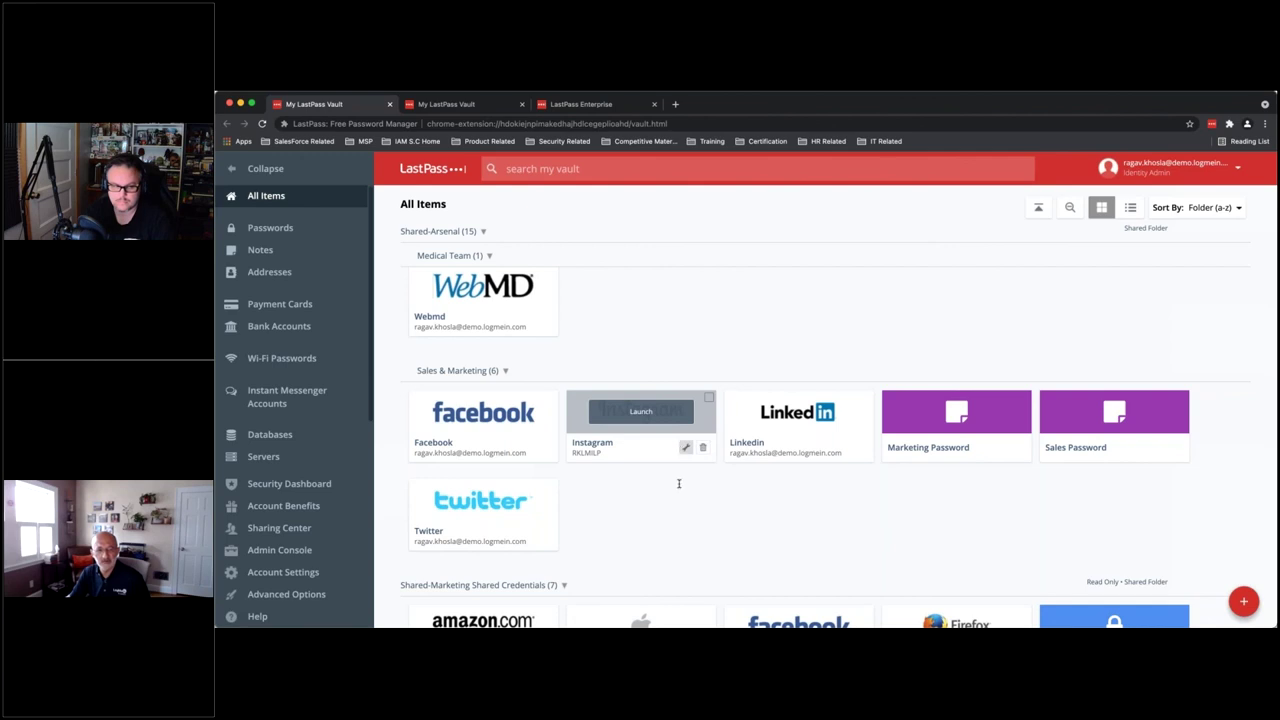
pyautogui.click(680, 469)
pyautogui.press('super+v')
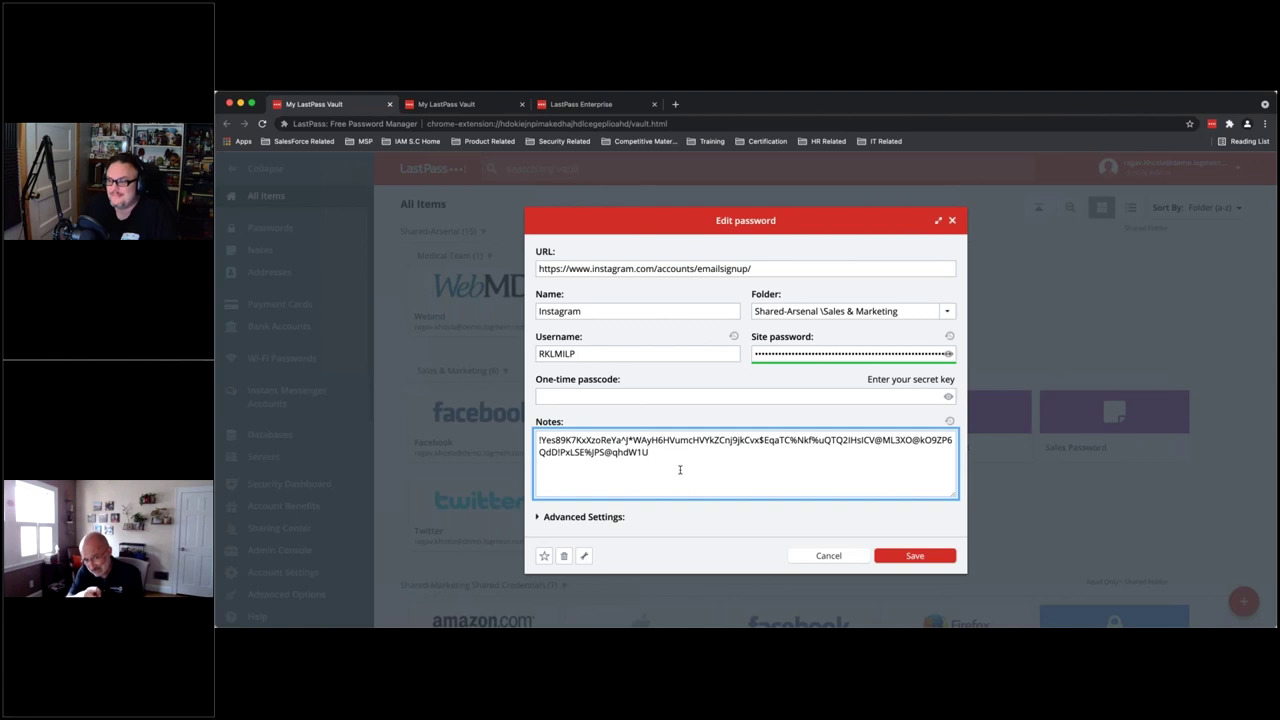
pyautogui.click(825, 556)
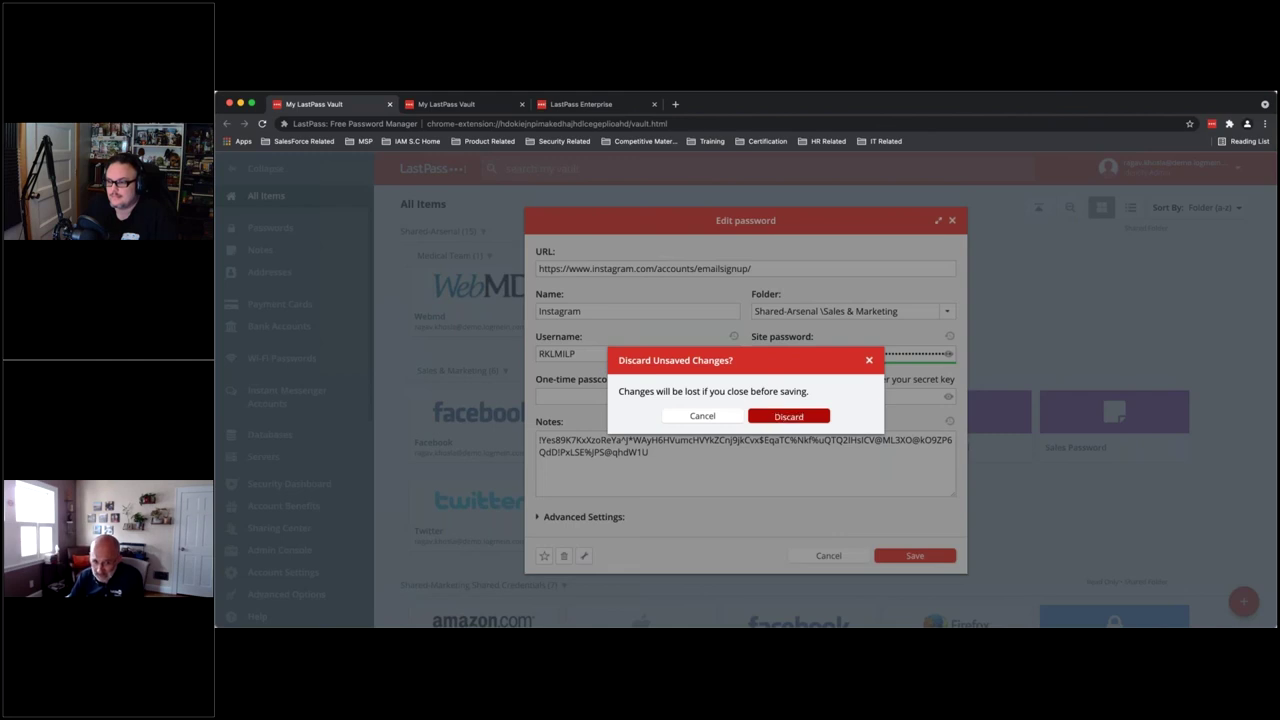
pyautogui.click(788, 416)
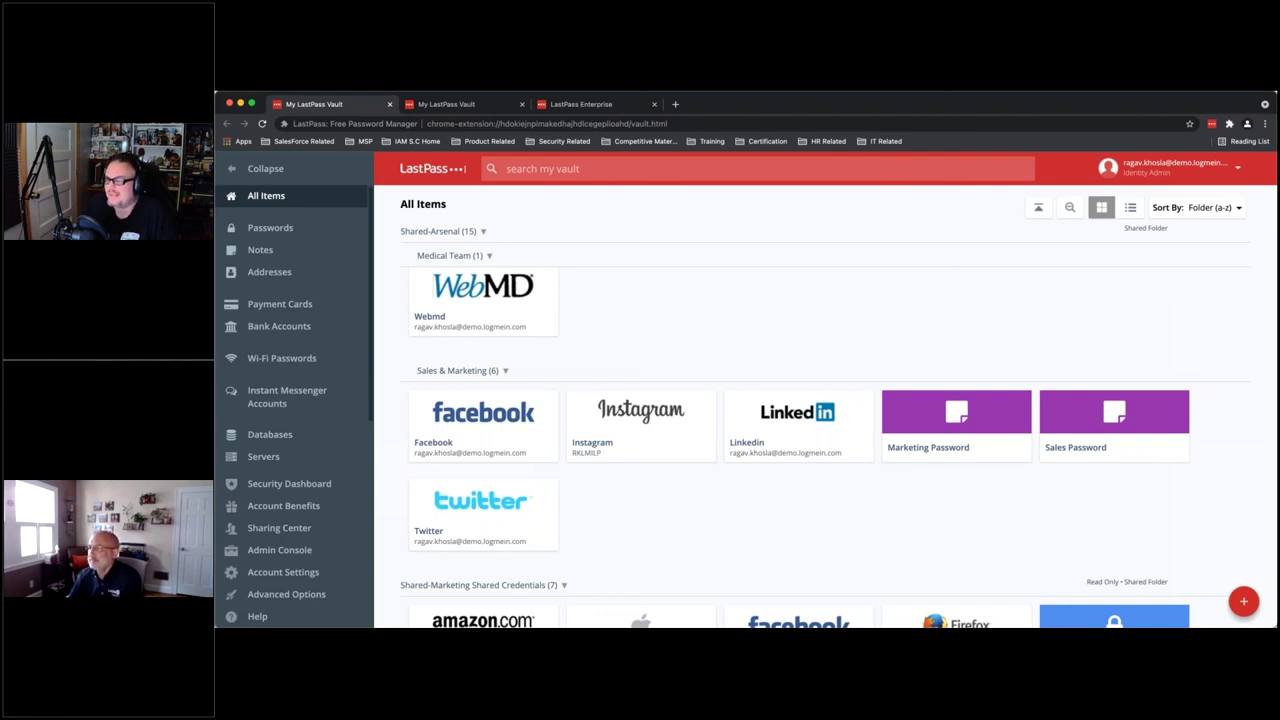
# Step: Switch back to the presentation slides
pyautogui.press('super+Tab')
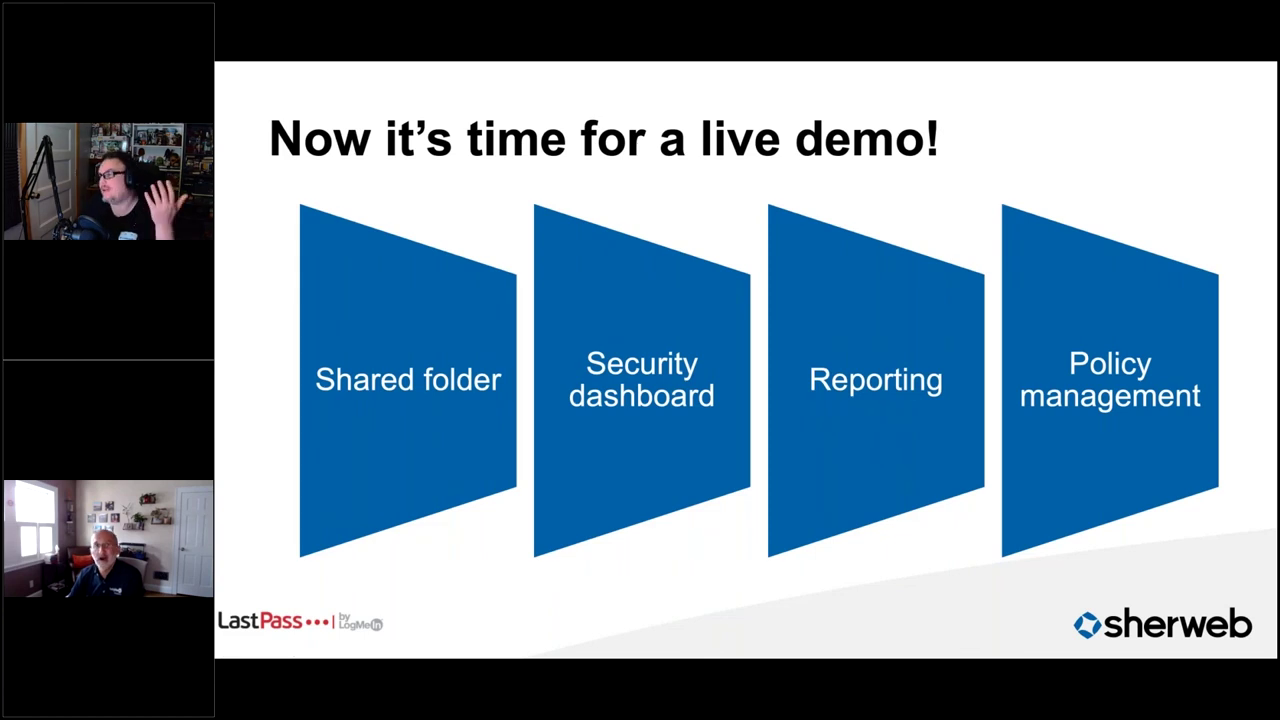